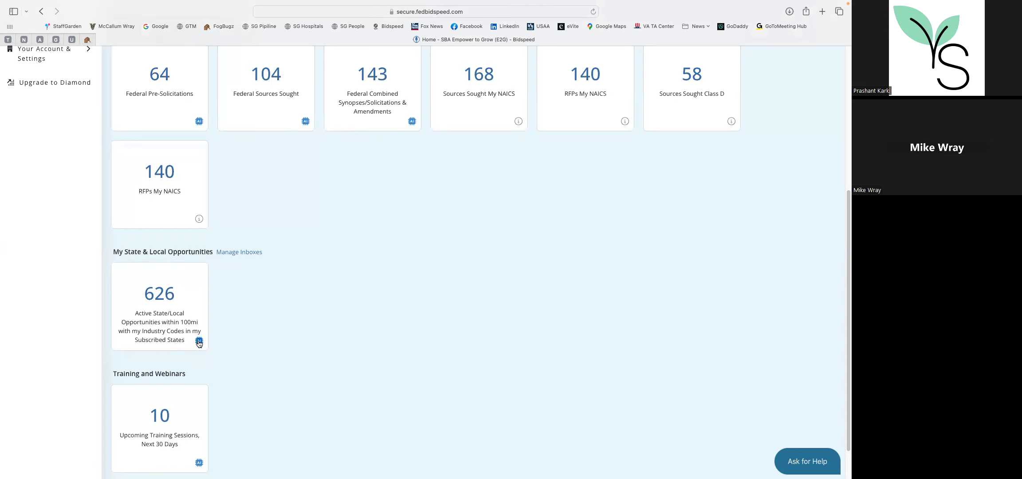
Step: Open the list of all state and local bids from the account inbox
mouse_move(200, 338)
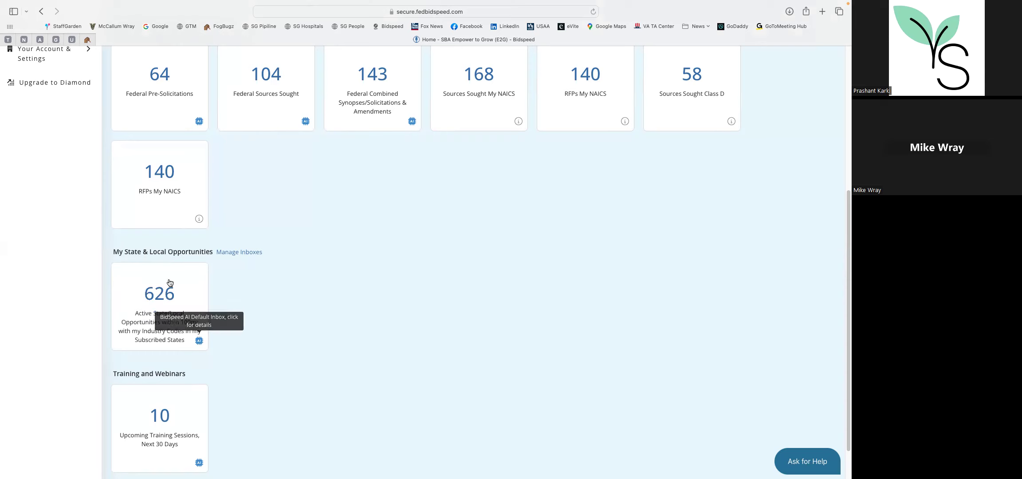
scroll(213, 317, "up", 3)
scroll(117, 230, "up", 3)
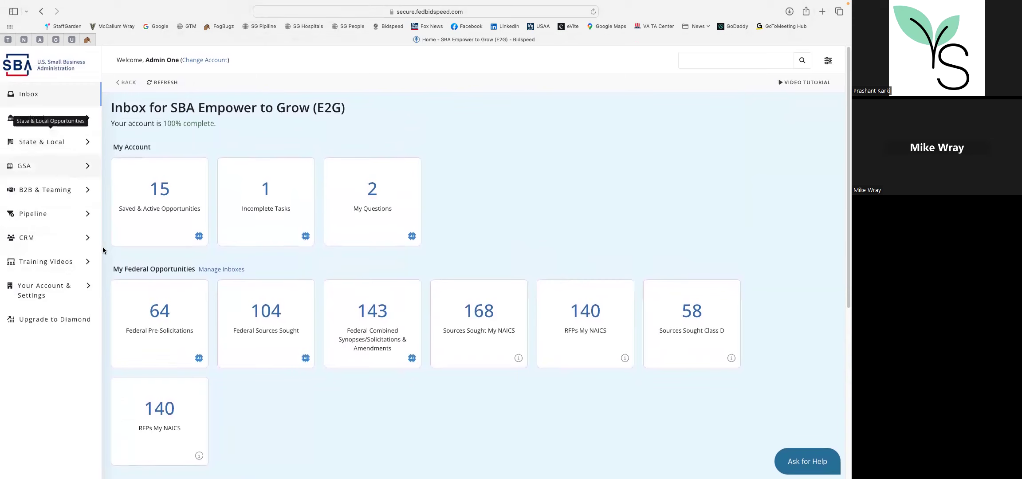
scroll(308, 400, "down", 5)
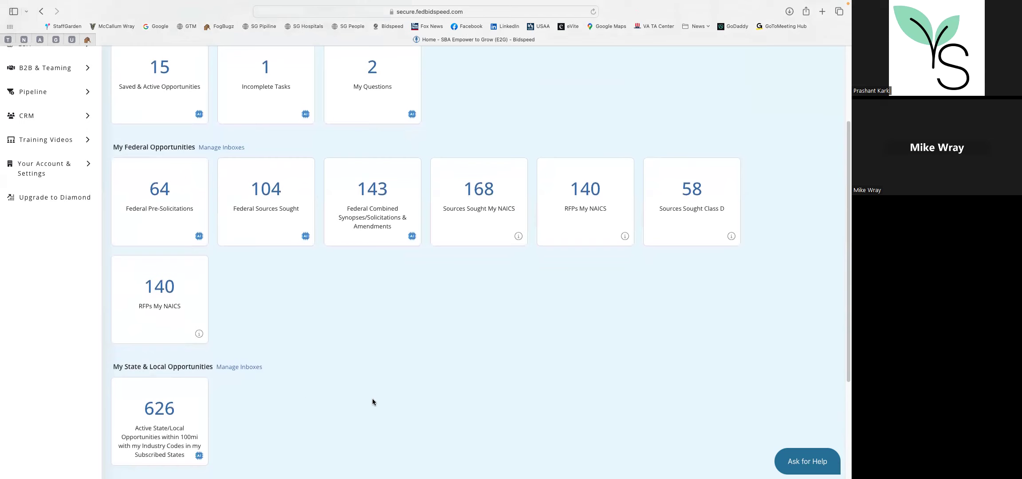
scroll(238, 257, "up", 5)
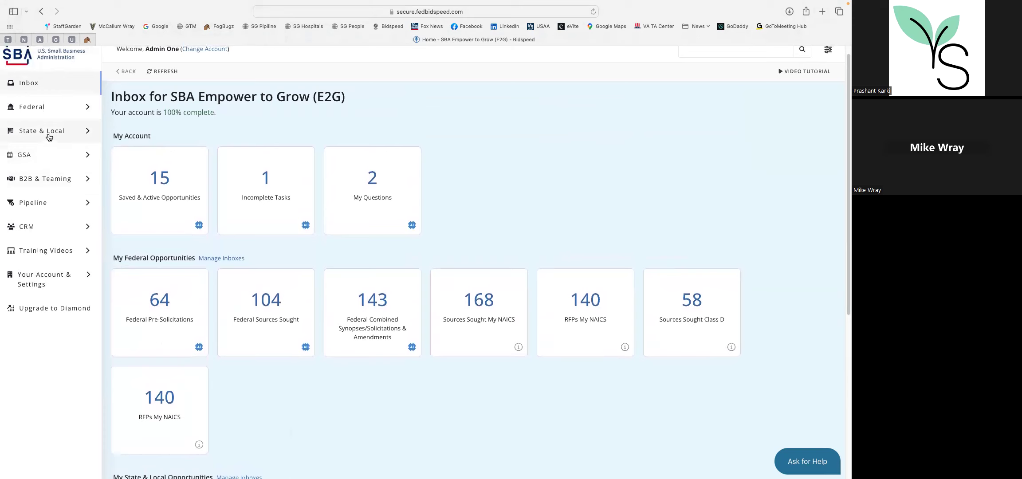
scroll(20, 130, "up", 1)
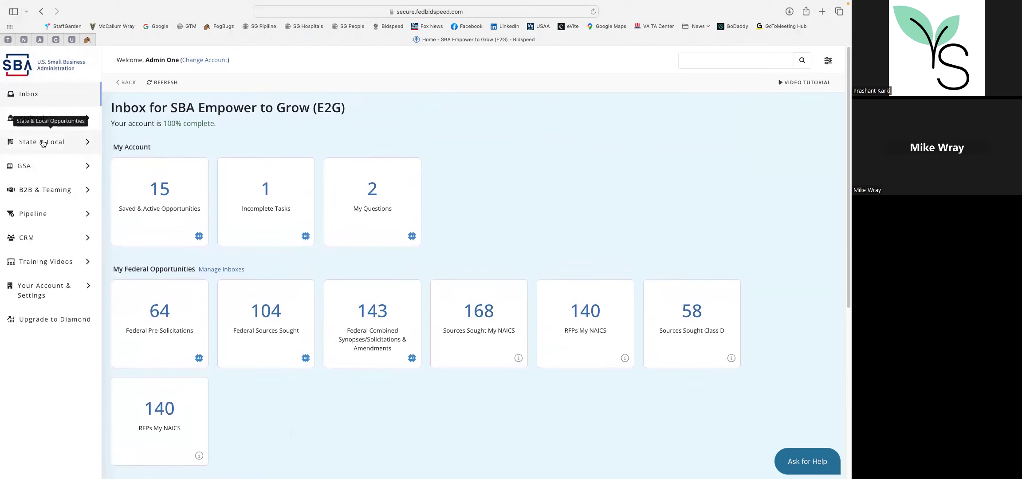
left_click(58, 144)
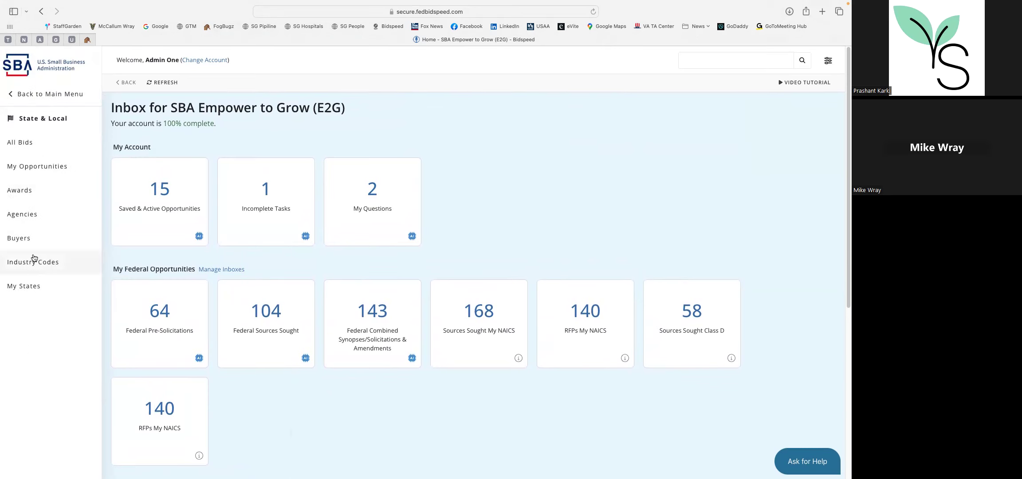
left_click(17, 145)
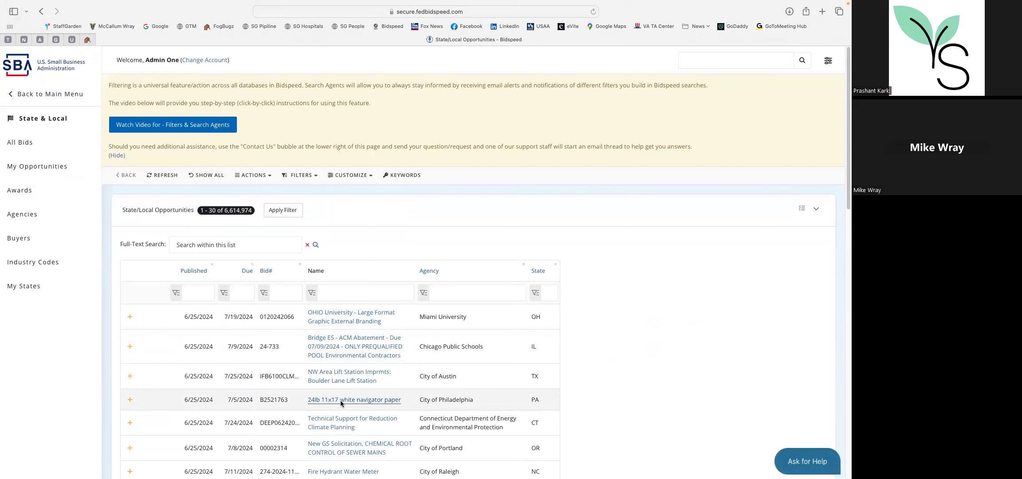
Step: Add the optional Industry Codes and Description fields as columns in the State/Local Opportunities list
scroll(222, 186, "down", 1)
scroll(190, 209, "down", 2)
scroll(190, 209, "up", 3)
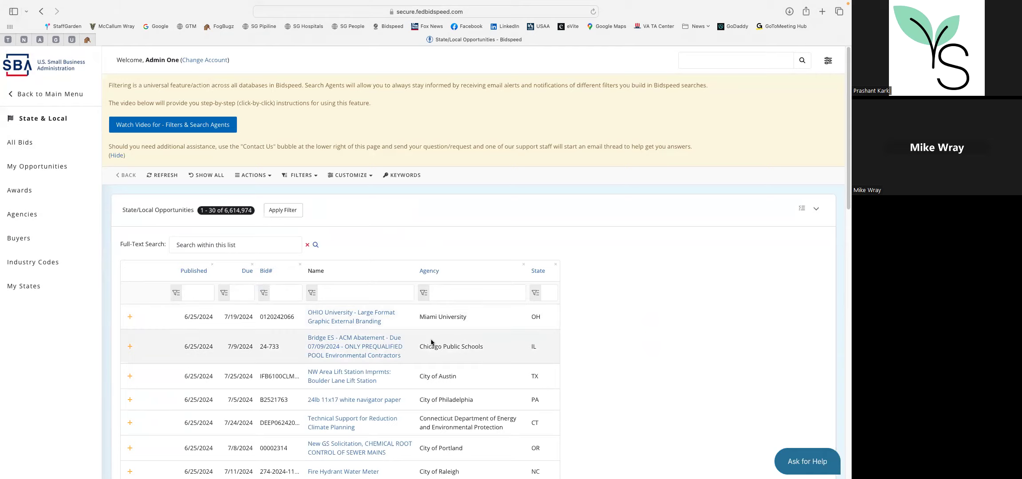
scroll(426, 280, "down", 3)
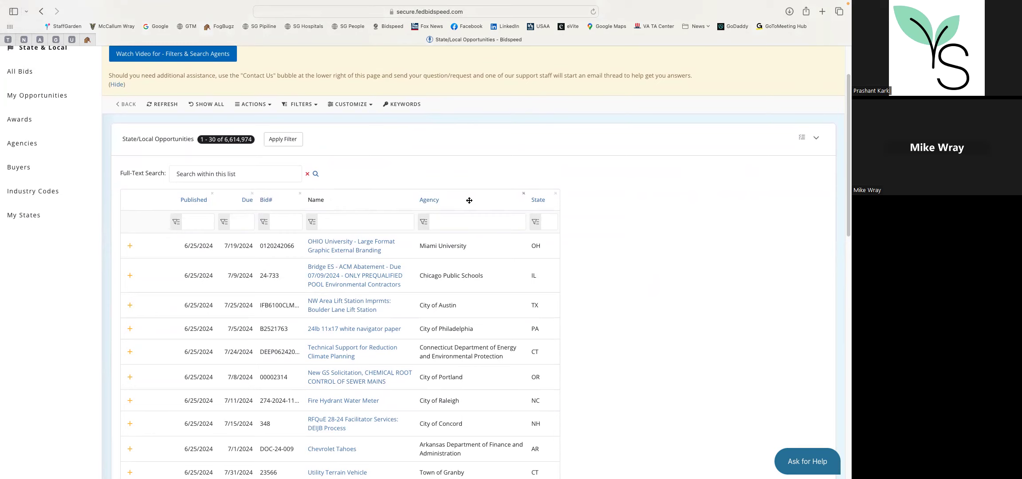
mouse_move(470, 200)
left_mouse_down()
mouse_move(303, 202)
mouse_move(495, 204)
mouse_move(467, 207)
left_mouse_up()
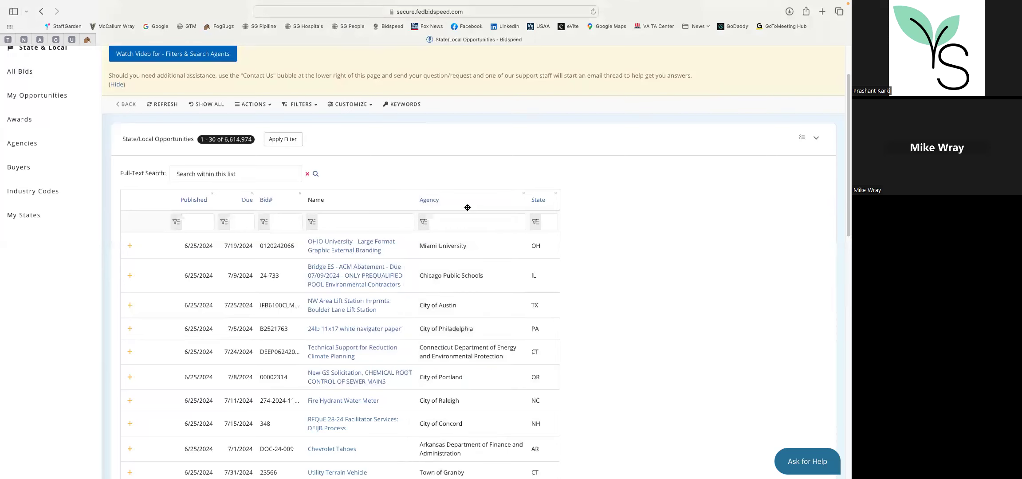
left_click(802, 140)
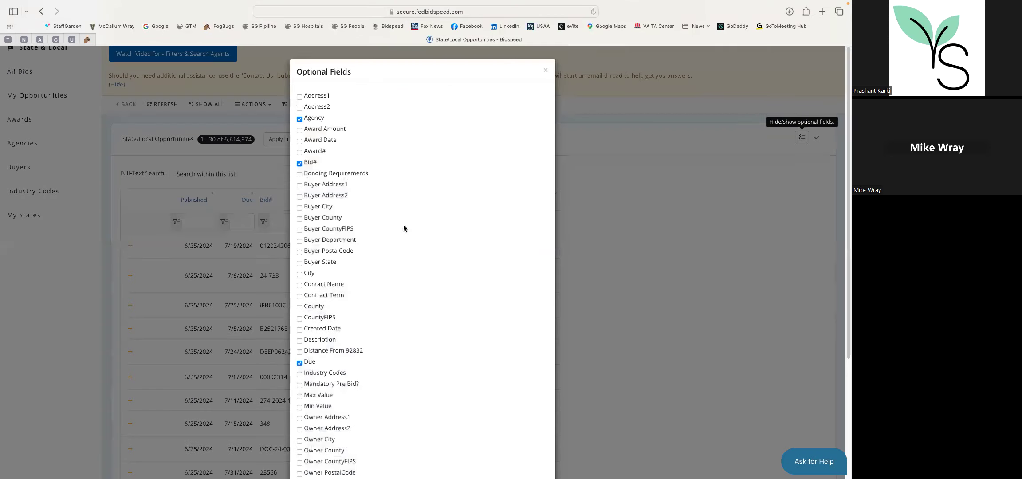
scroll(338, 288, "down", 5)
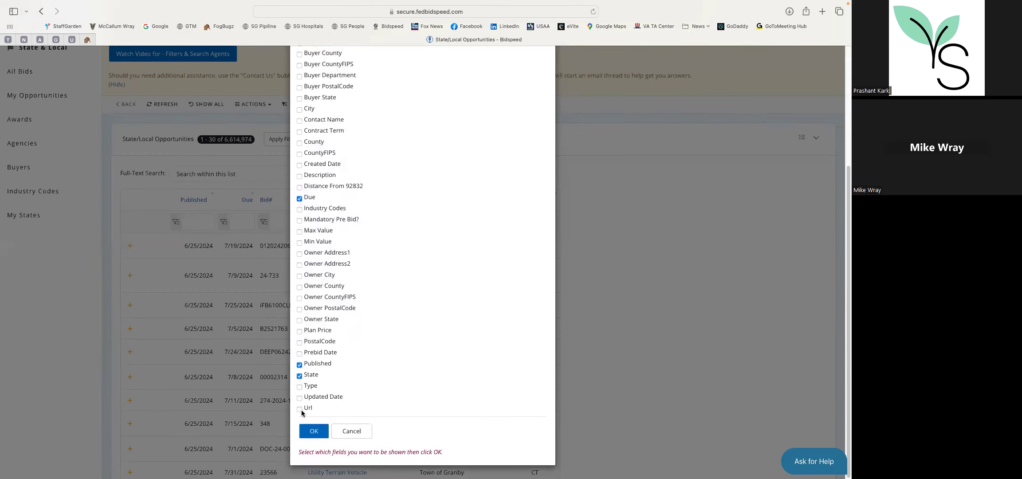
scroll(323, 398, "up", 2)
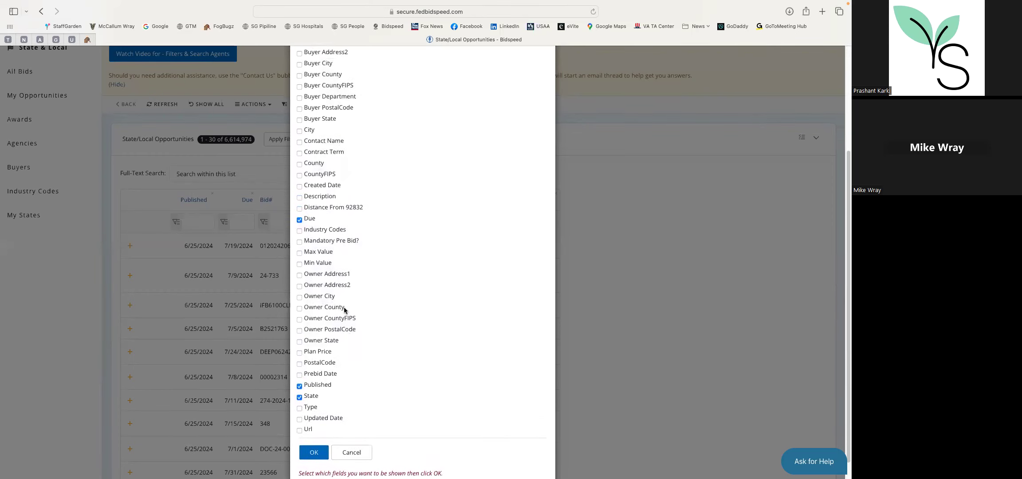
scroll(366, 243, "up", 3)
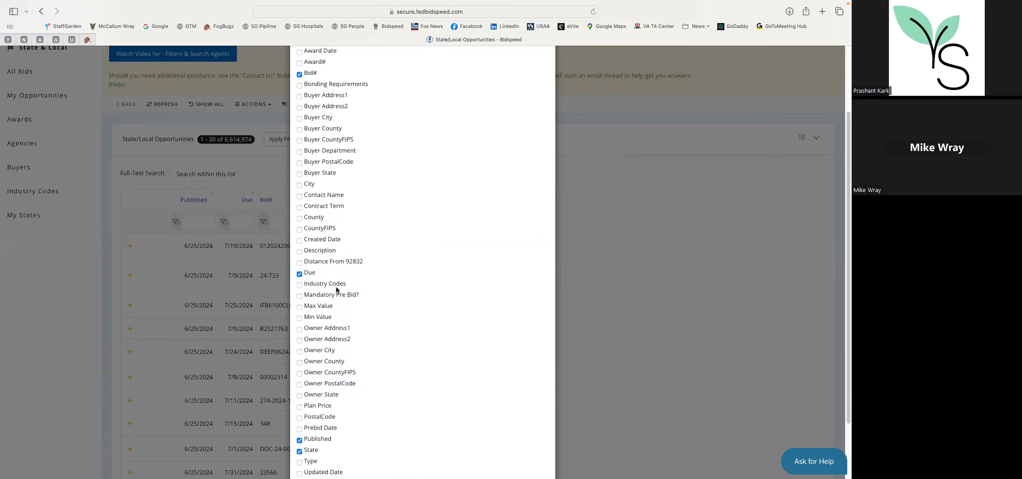
left_click(300, 297)
scroll(353, 299, "up", 3)
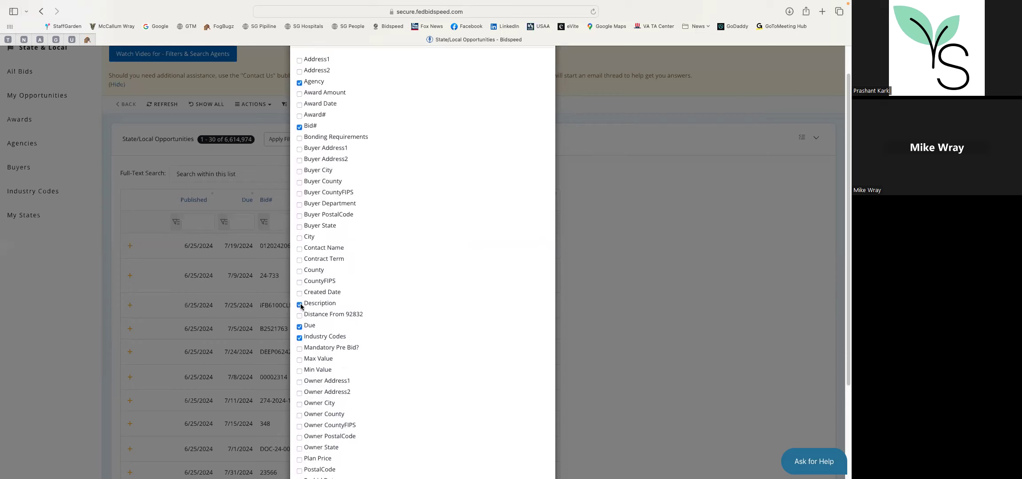
scroll(373, 289, "up", 2)
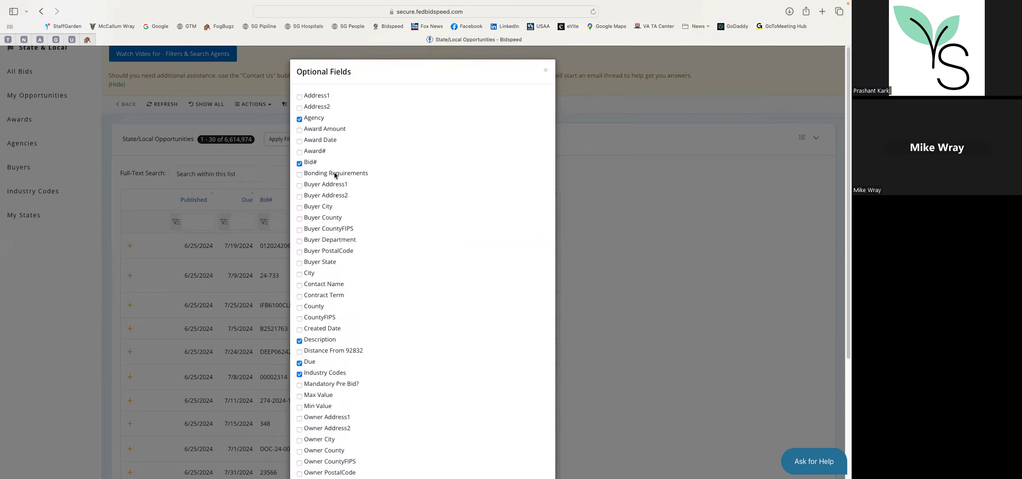
scroll(546, 330, "down", 6)
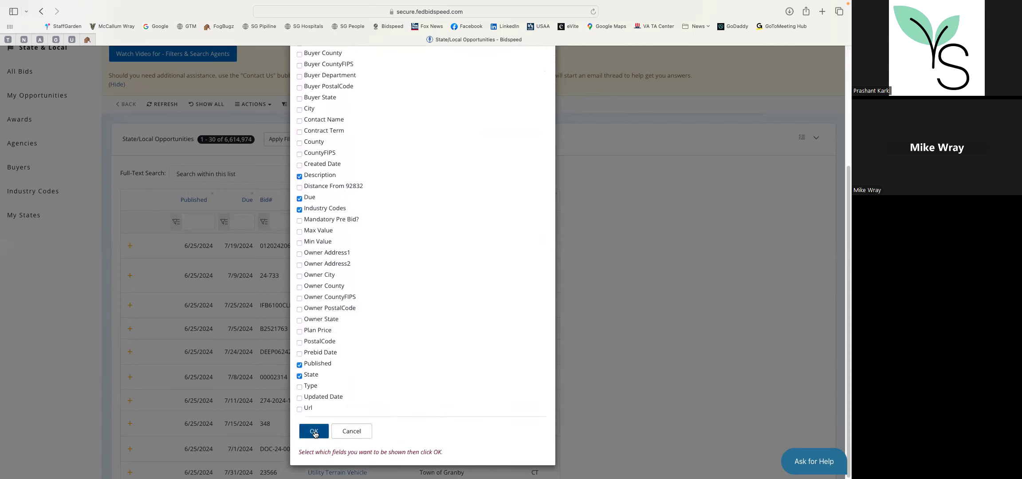
left_click(314, 432)
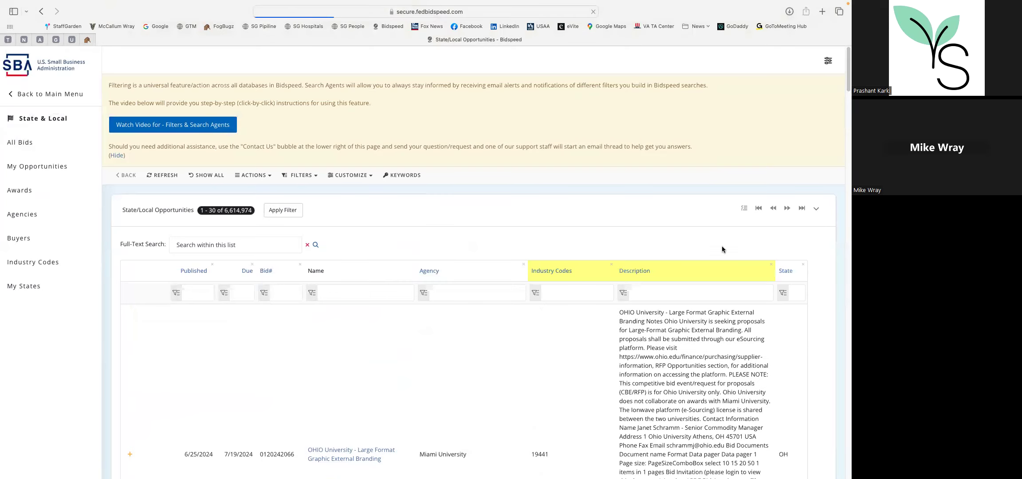
Step: Look through the bid descriptions and hide the Description column from the opportunities list
scroll(617, 313, "down", 3)
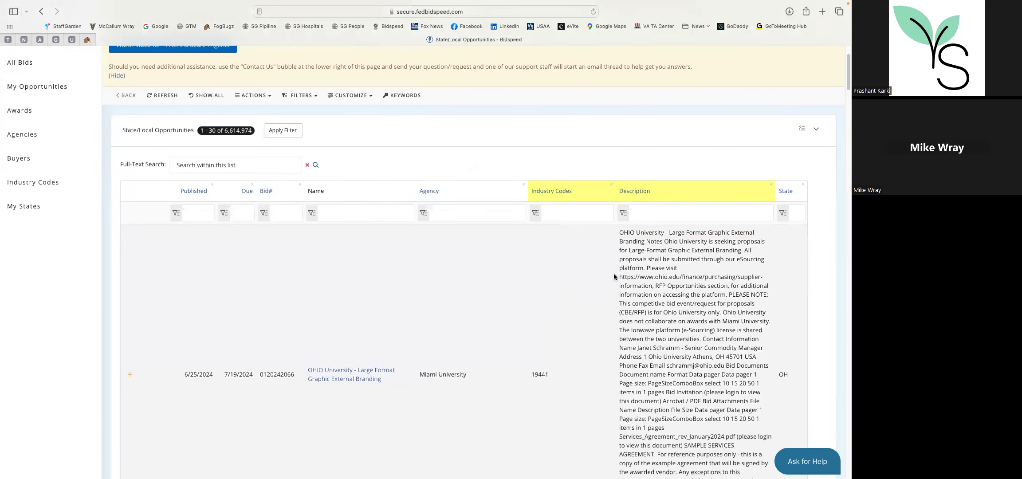
scroll(614, 276, "down", 3)
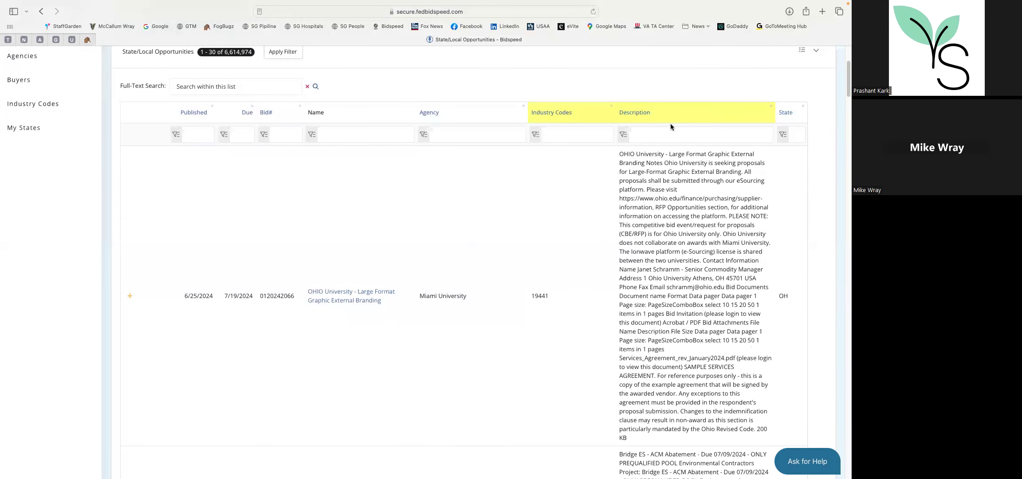
scroll(639, 261, "down", 3)
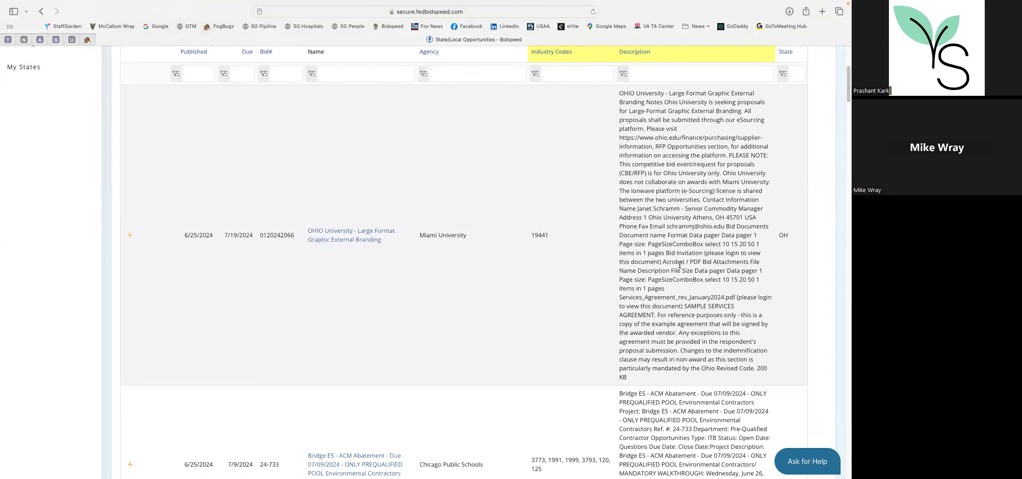
scroll(679, 389, "down", 20)
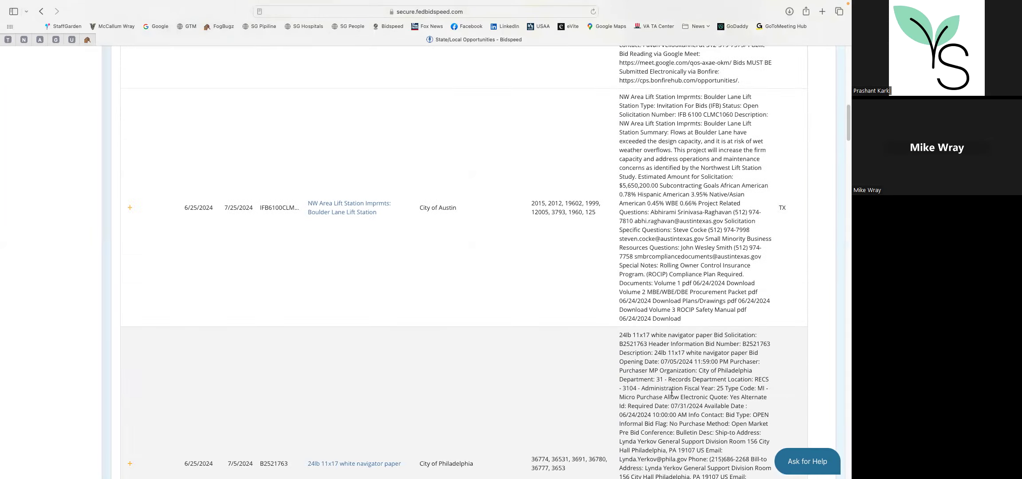
scroll(438, 154, "down", 10)
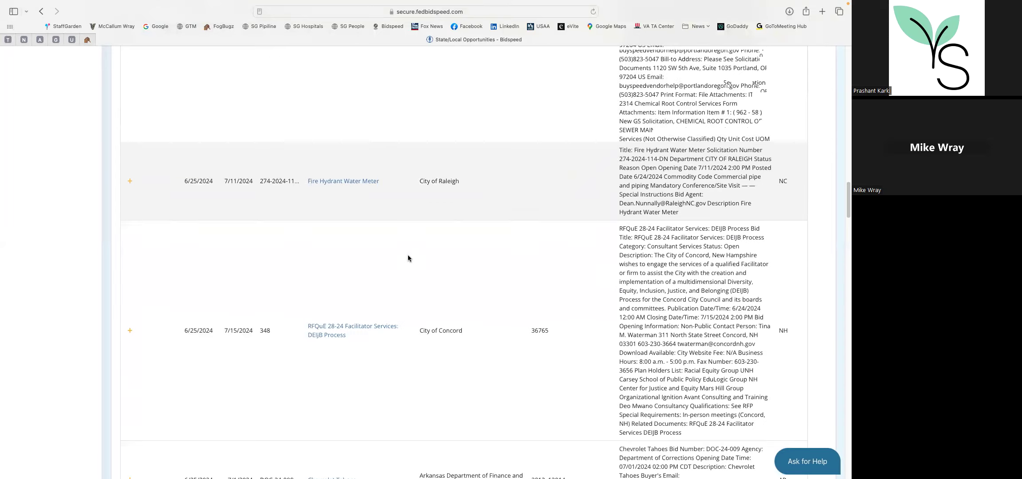
scroll(416, 214, "up", 15)
scroll(430, 174, "up", 20)
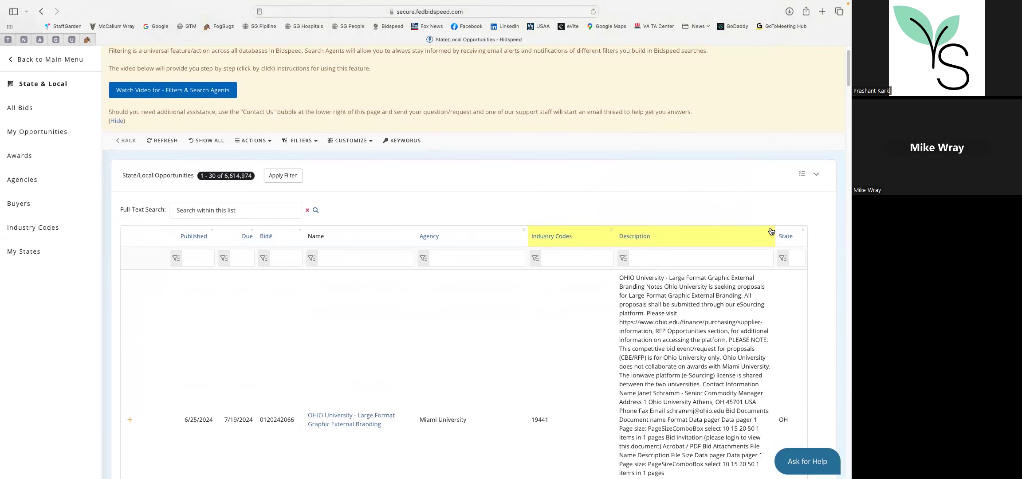
left_click(771, 230)
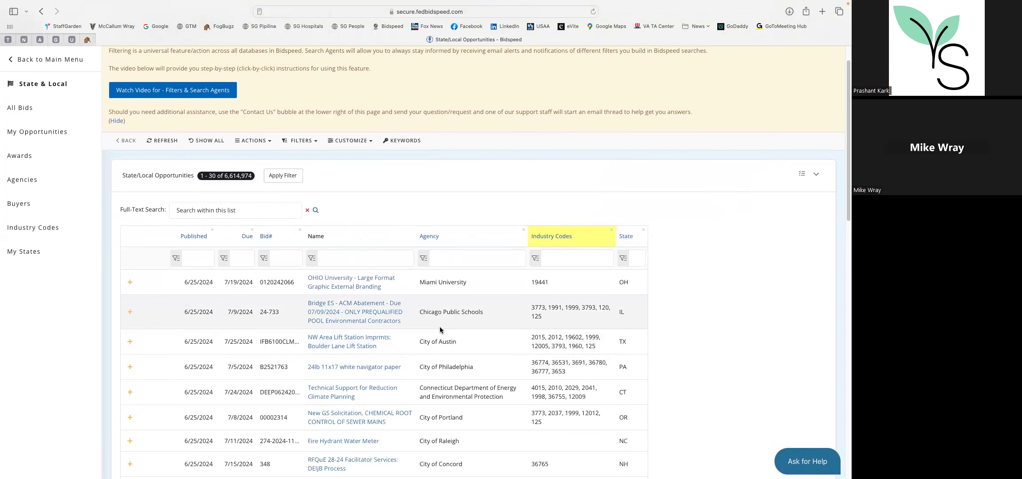
Step: Reset the State/Local Opportunities list so that it shows all records without filters
scroll(277, 309, "down", 3)
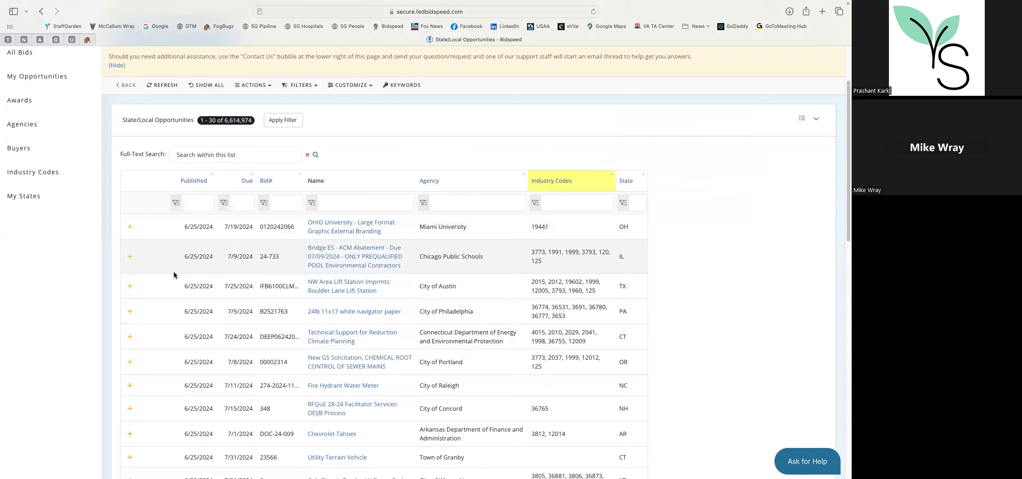
scroll(254, 310, "up", 3)
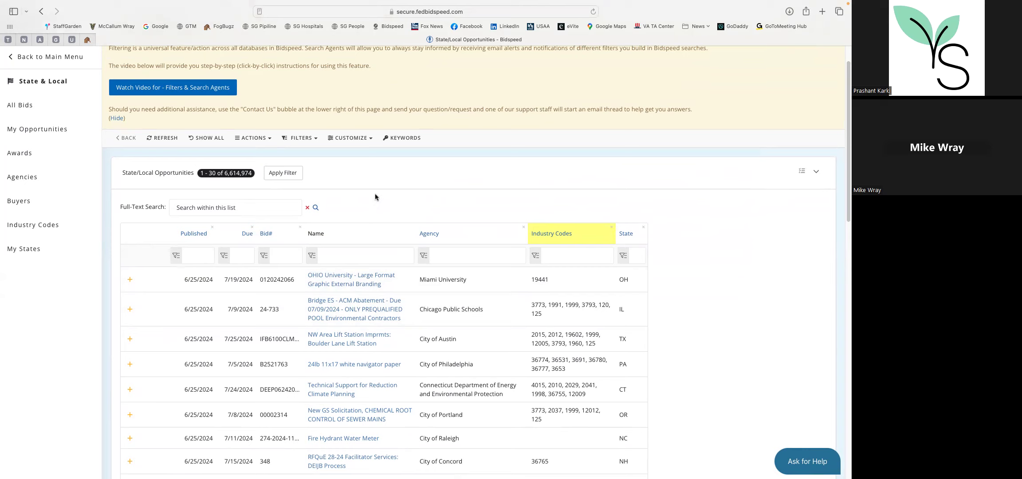
scroll(224, 159, "up", 1)
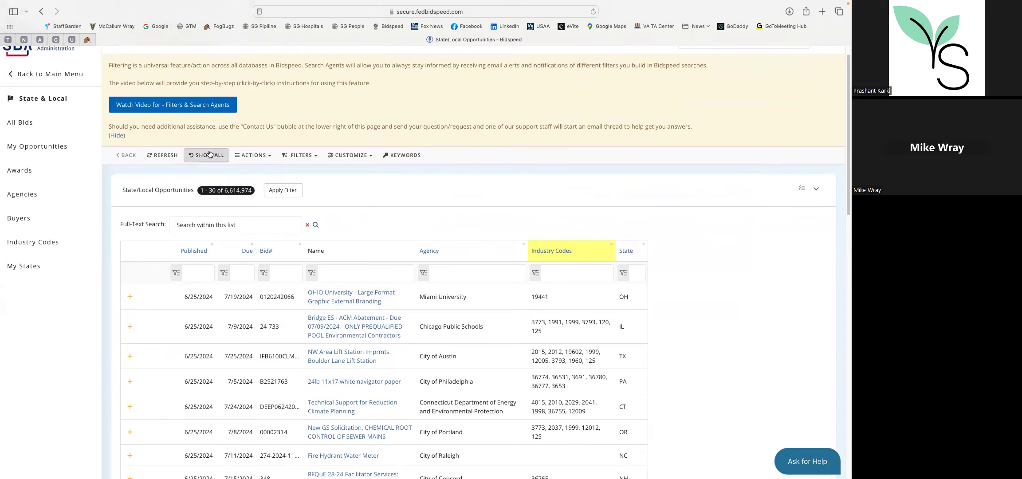
left_click(203, 157)
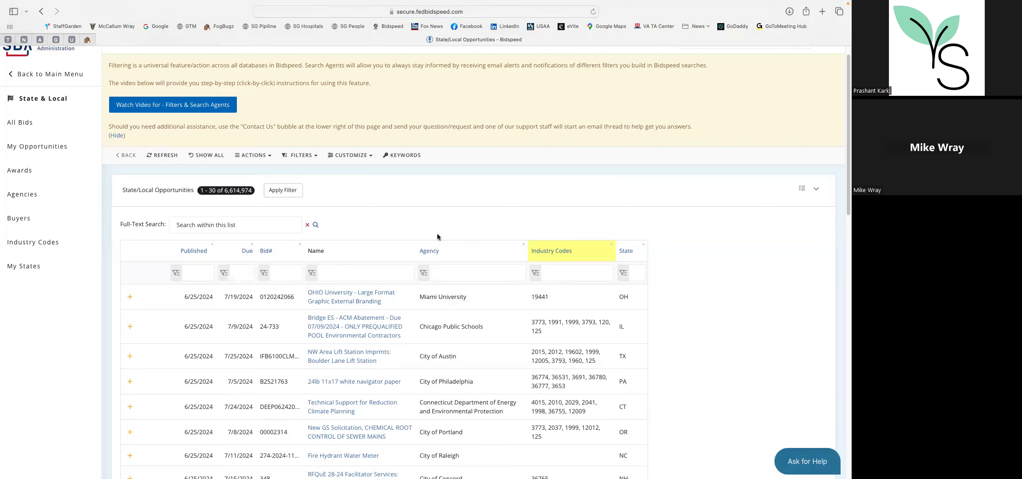
Step: Examine the industry codes assigned to the bids in the State/Local Opportunities list
scroll(319, 262, "down", 2)
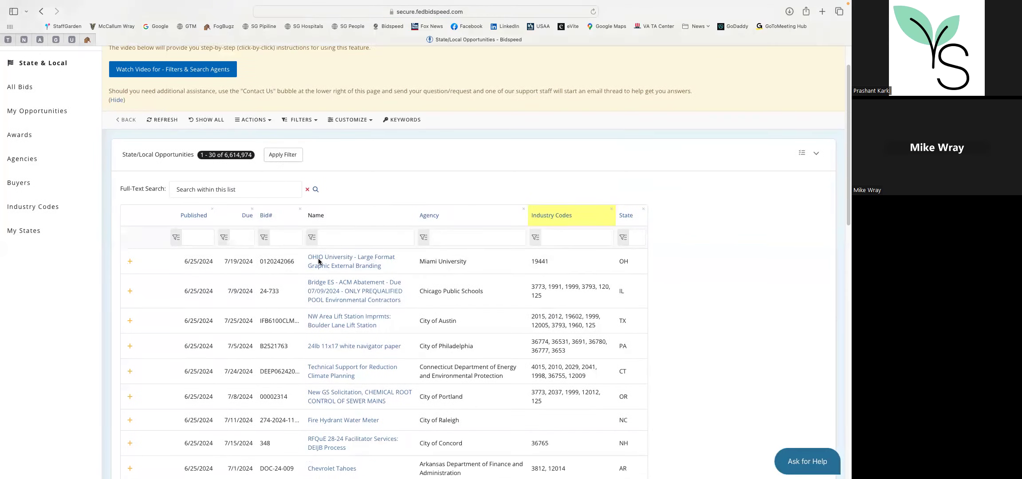
scroll(319, 261, "down", 1)
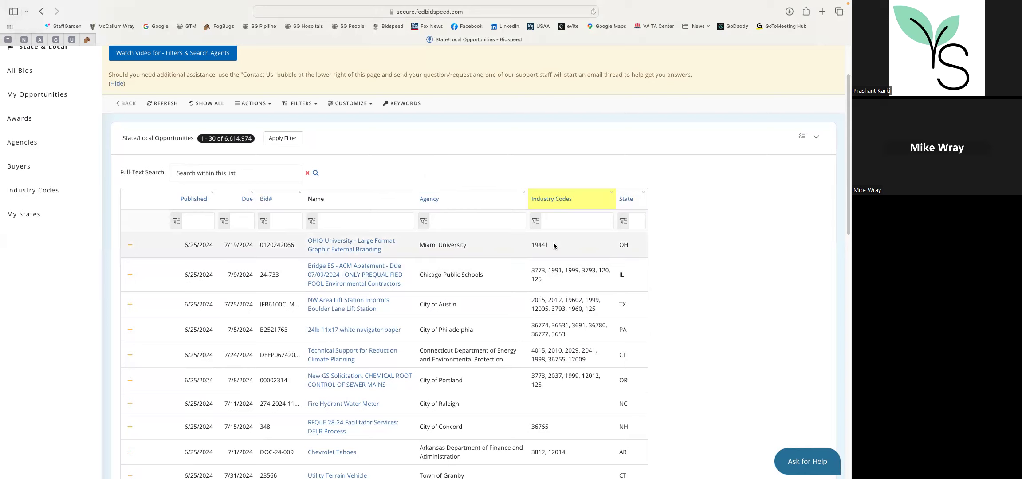
scroll(554, 213, "down", 2)
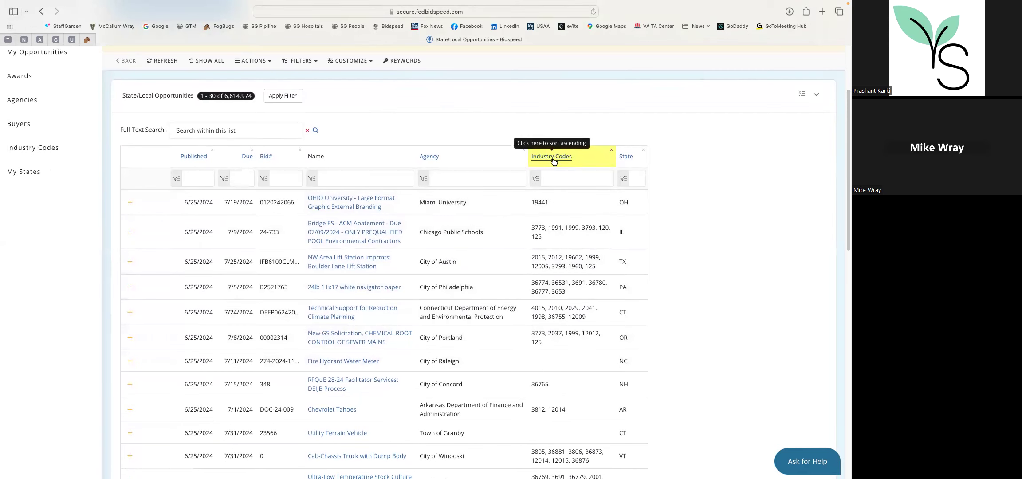
scroll(548, 188, "up", 2)
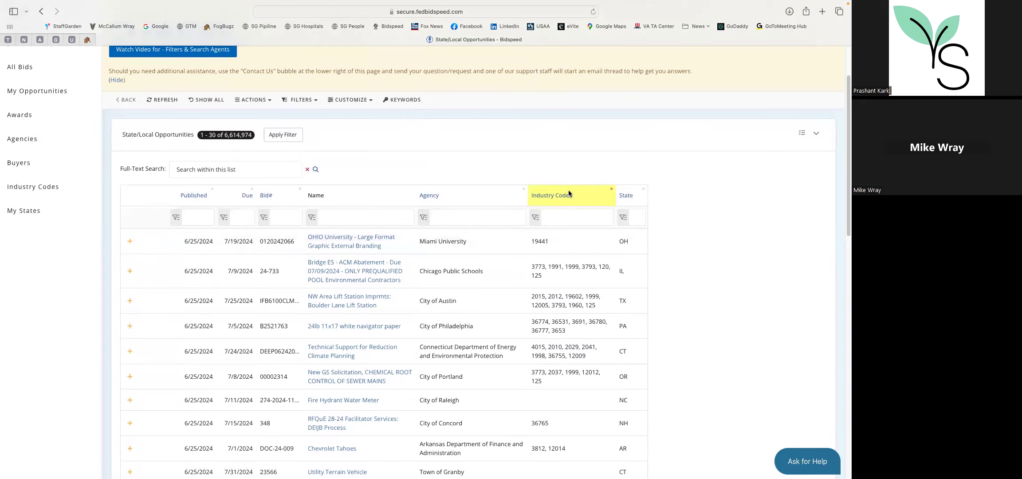
scroll(558, 270, "down", 3)
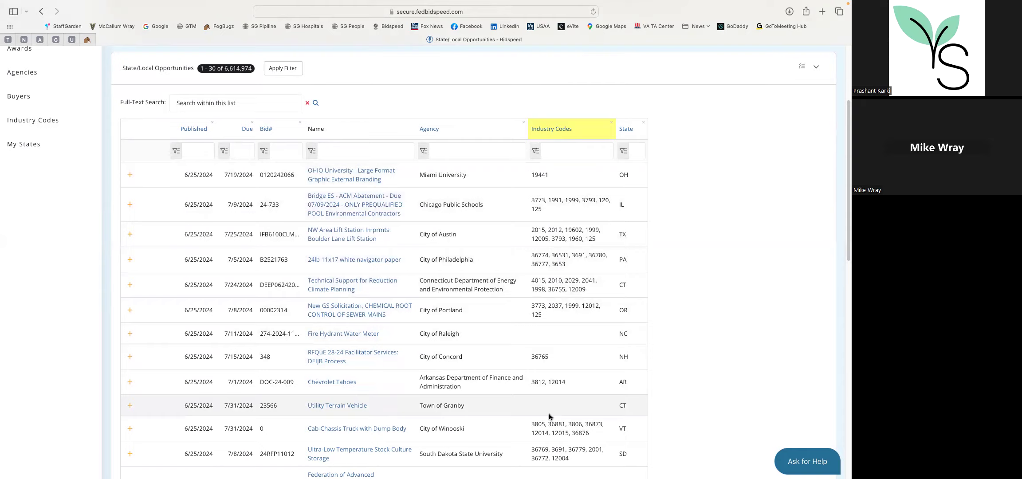
scroll(561, 370, "down", 3)
scroll(562, 370, "down", 8)
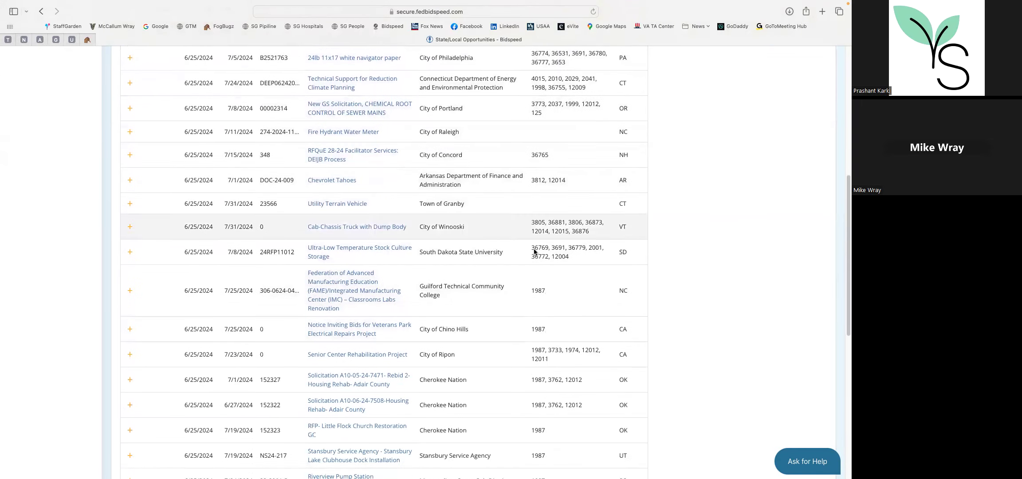
Step: Compare the industry codes of further bids with their names and agencies in the opportunities list
scroll(545, 354, "down", 8)
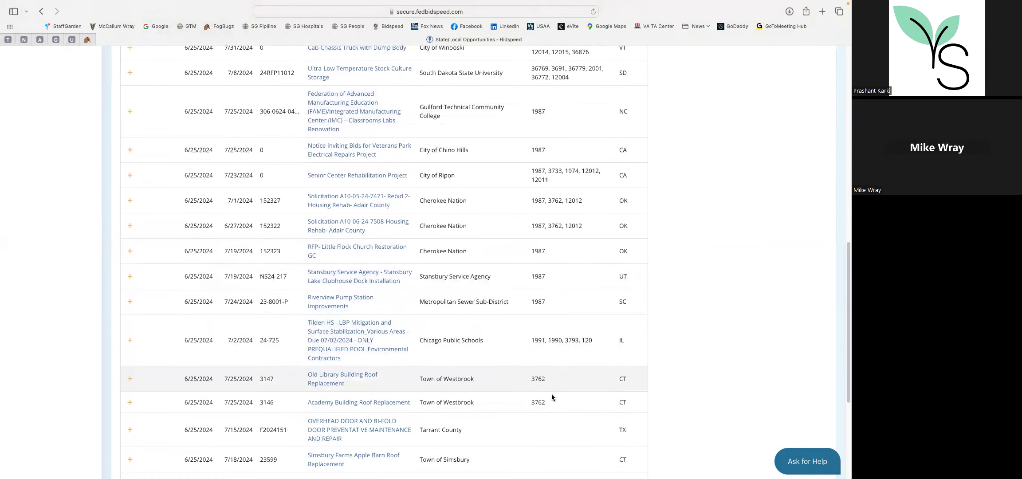
scroll(562, 169, "up", 8)
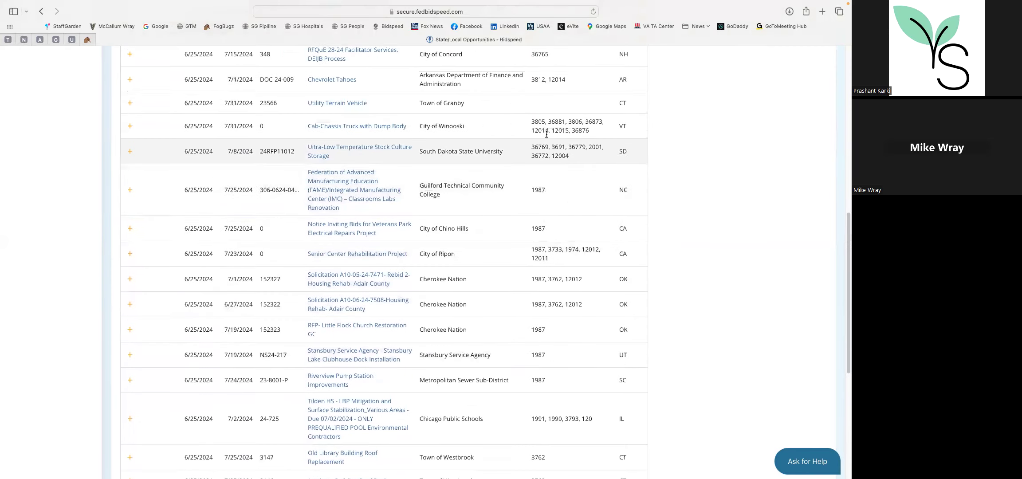
scroll(561, 165, "up", 10)
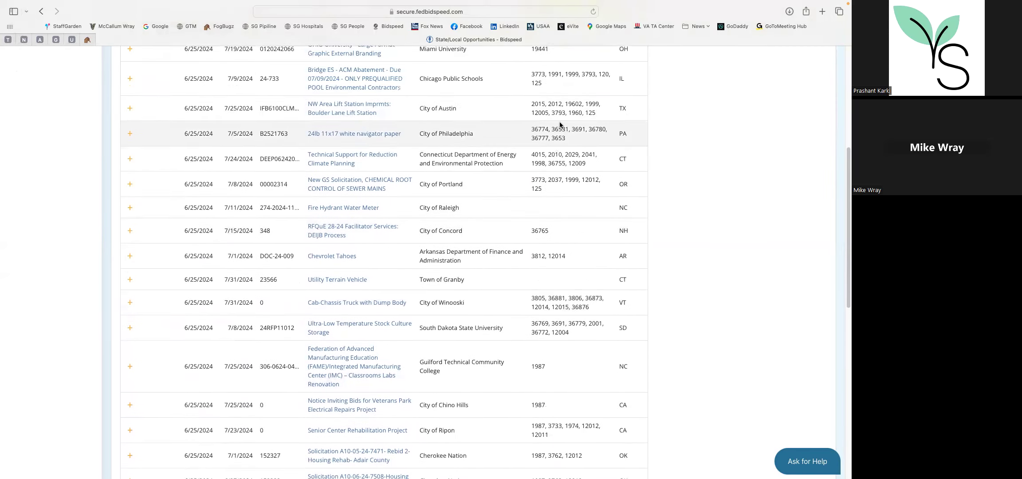
scroll(557, 143, "up", 4)
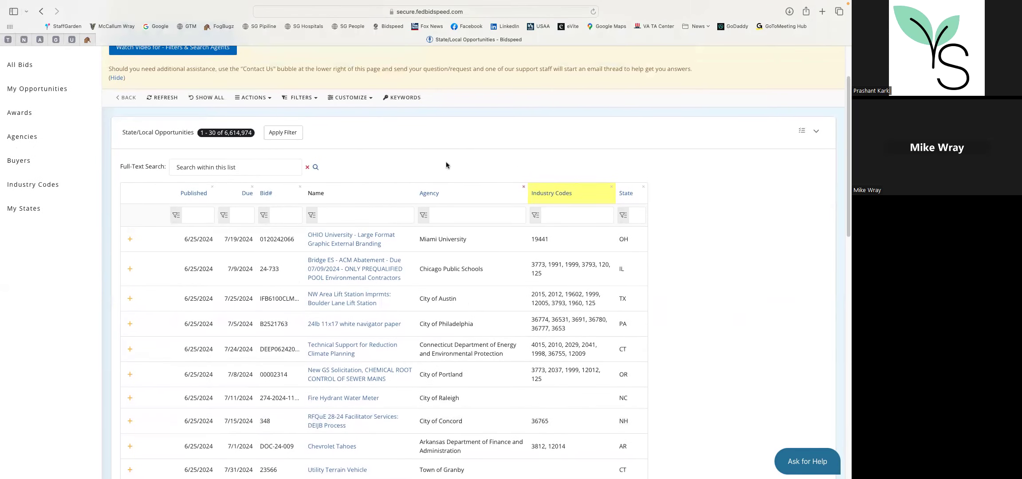
scroll(408, 119, "up", 1)
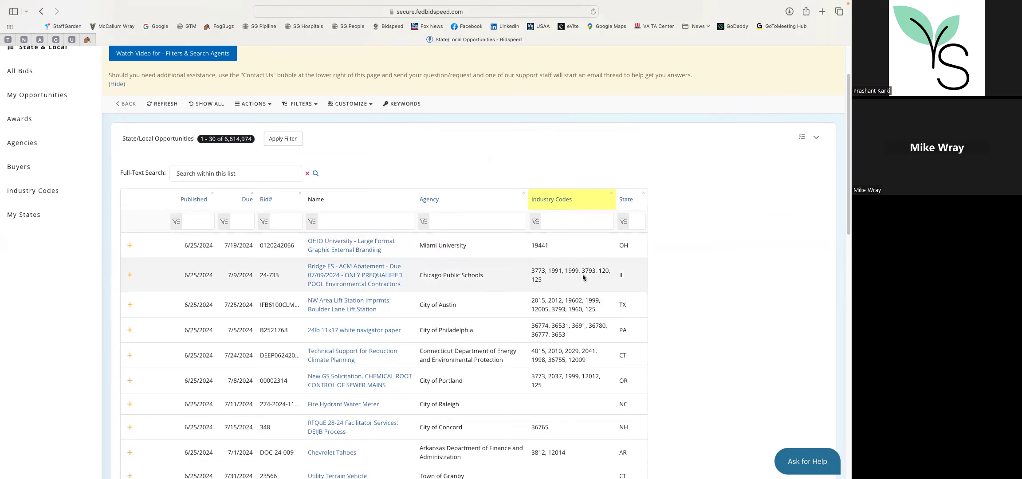
scroll(445, 296, "down", 2)
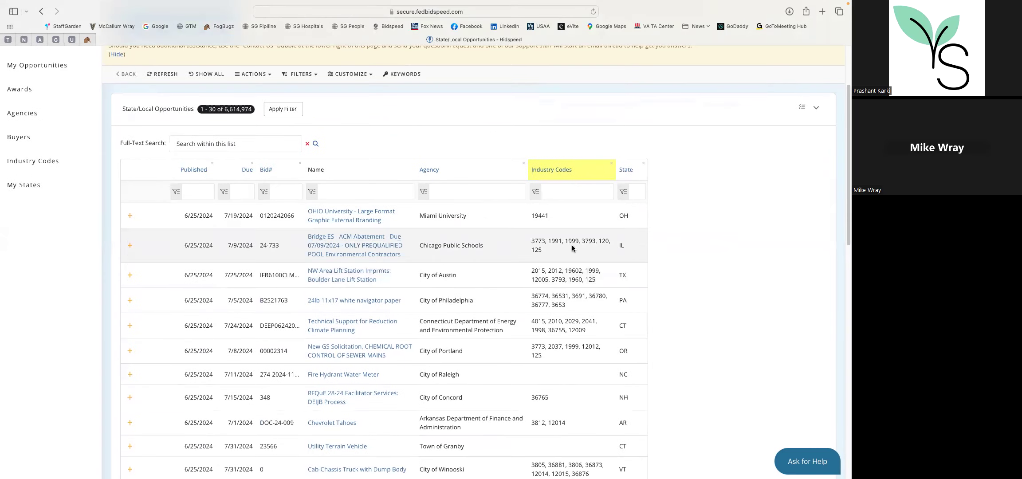
mouse_move(362, 250)
scroll(563, 261, "up", 2)
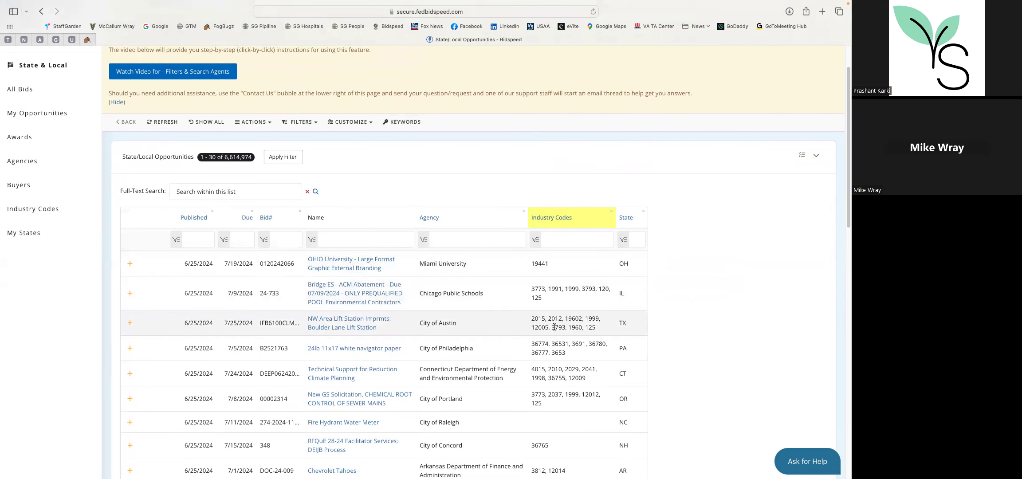
Step: Open the account keywords and examine the saved search expressions together with their hits per database
left_click(408, 126)
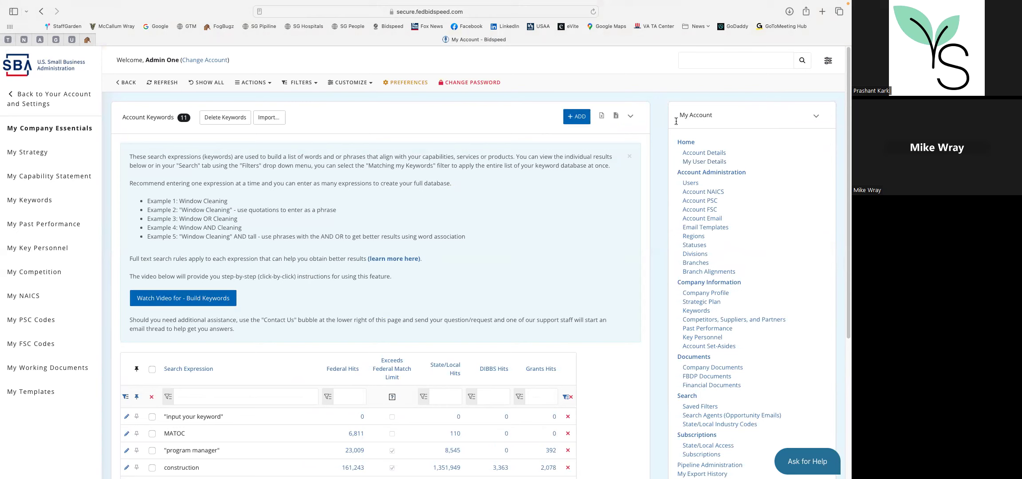
left_click(828, 60)
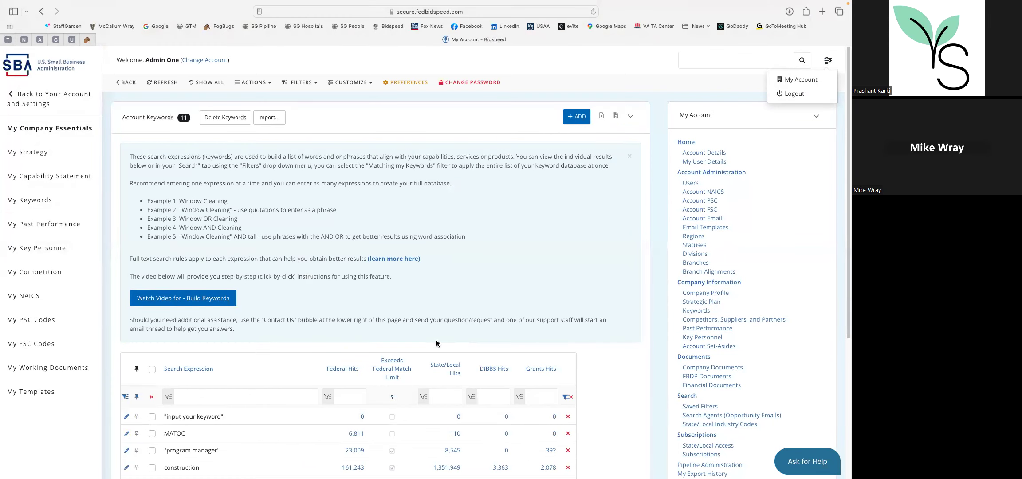
scroll(436, 341, "down", 5)
scroll(369, 297, "down", 2)
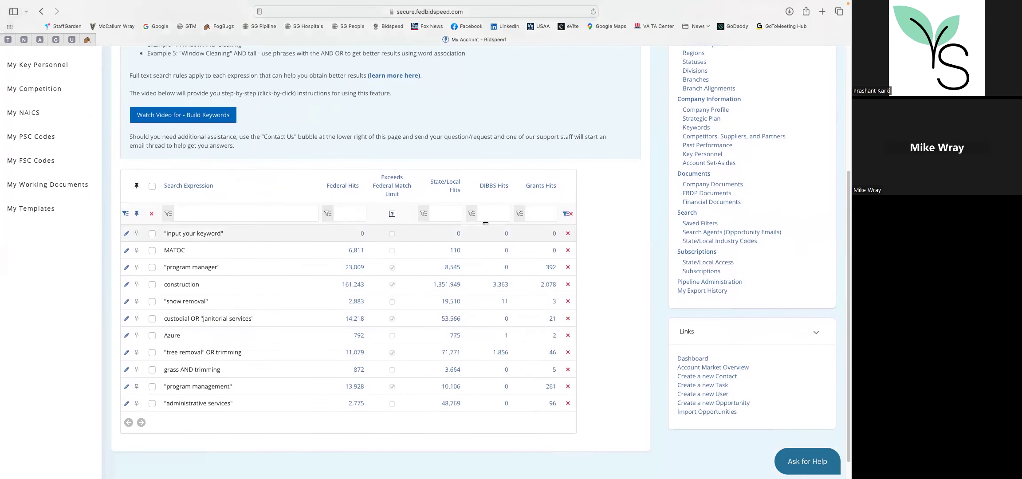
scroll(263, 349, "up", 1)
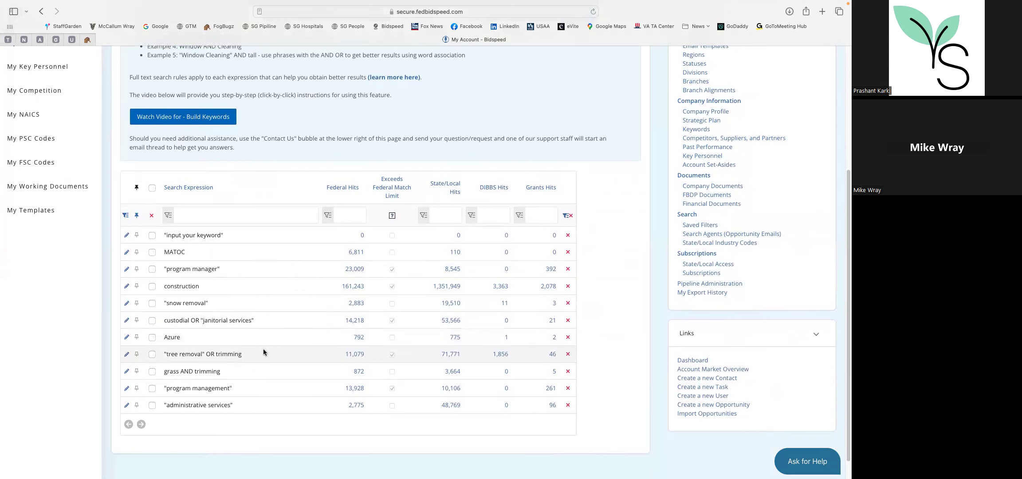
scroll(263, 352, "up", 1)
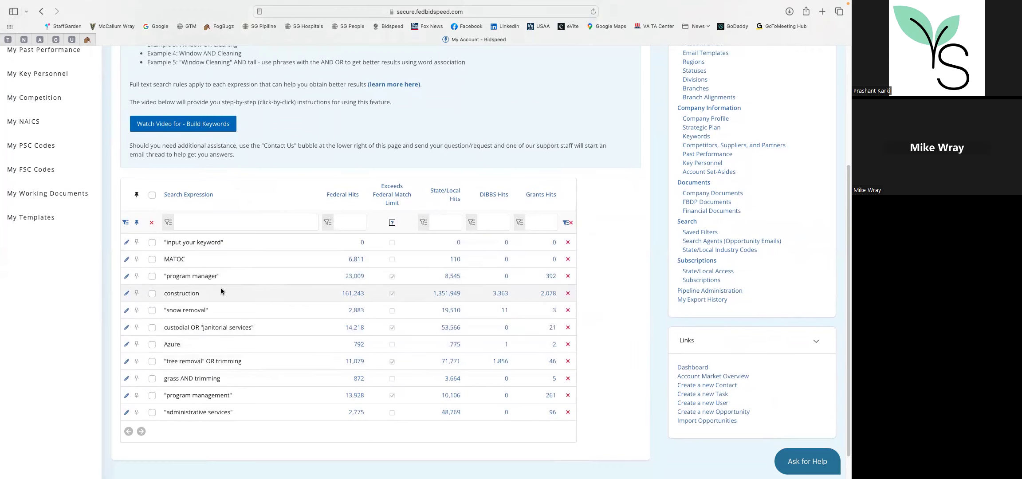
scroll(187, 293, "up", 2)
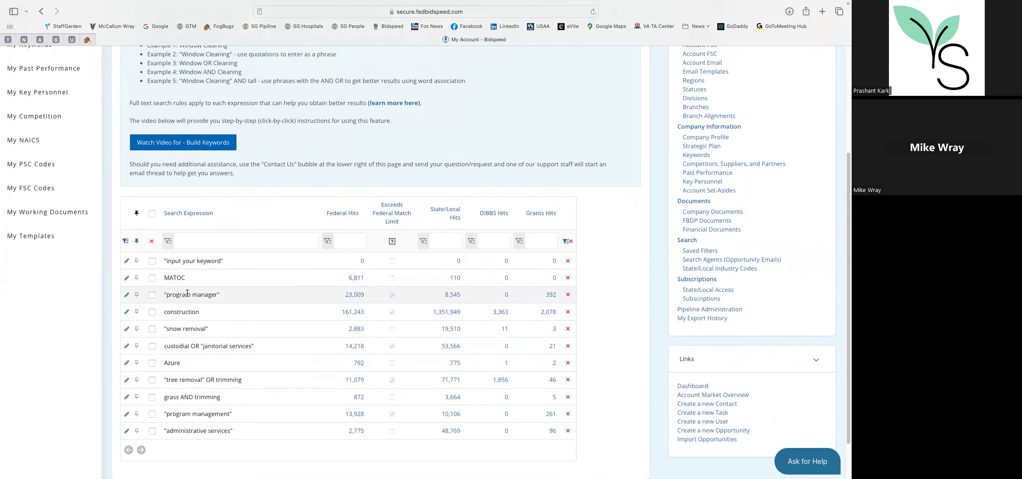
scroll(187, 293, "up", 1)
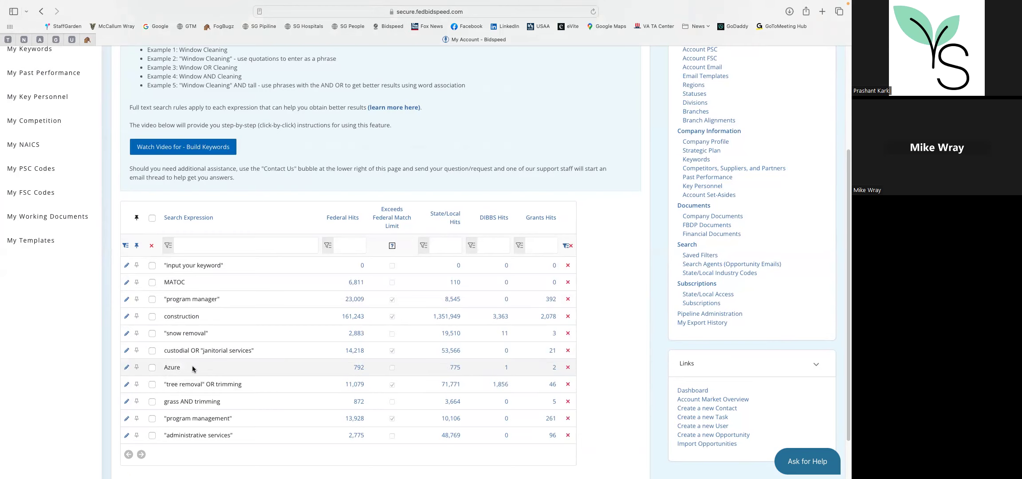
scroll(191, 373, "up", 1)
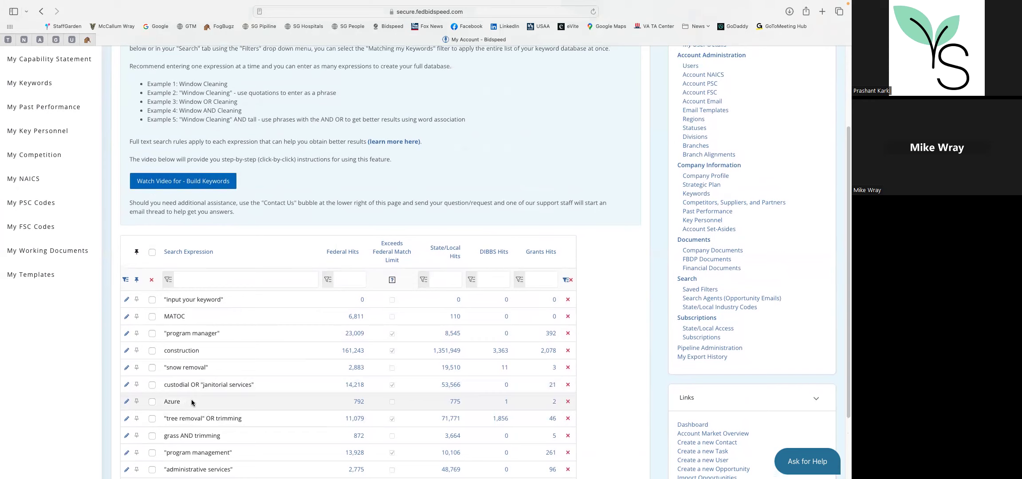
scroll(249, 397, "up", 1)
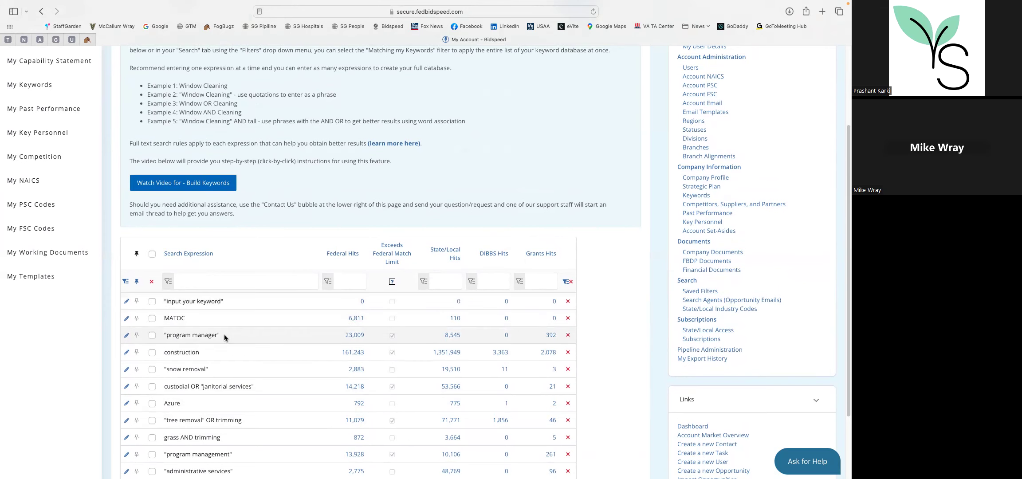
scroll(327, 243, "up", 3)
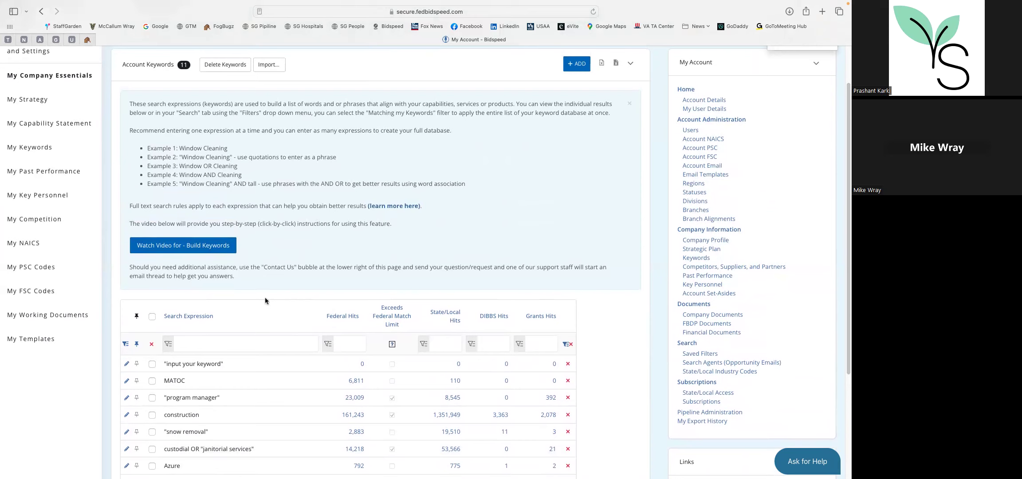
Step: Open the full-text search rules and review the crank arm, <washer nut> and "reflector bracket" examples
left_click(391, 206)
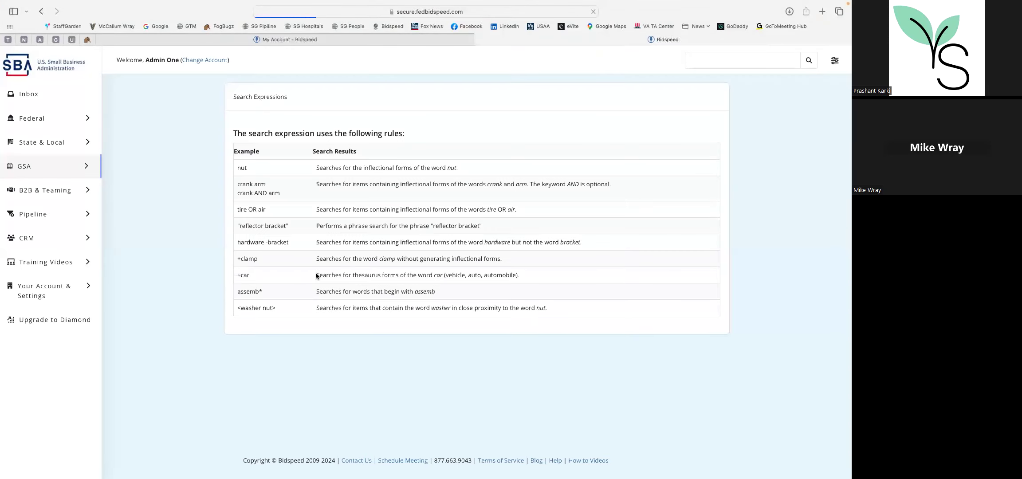
double_click(263, 185)
left_click_drag(251, 184, 237, 184)
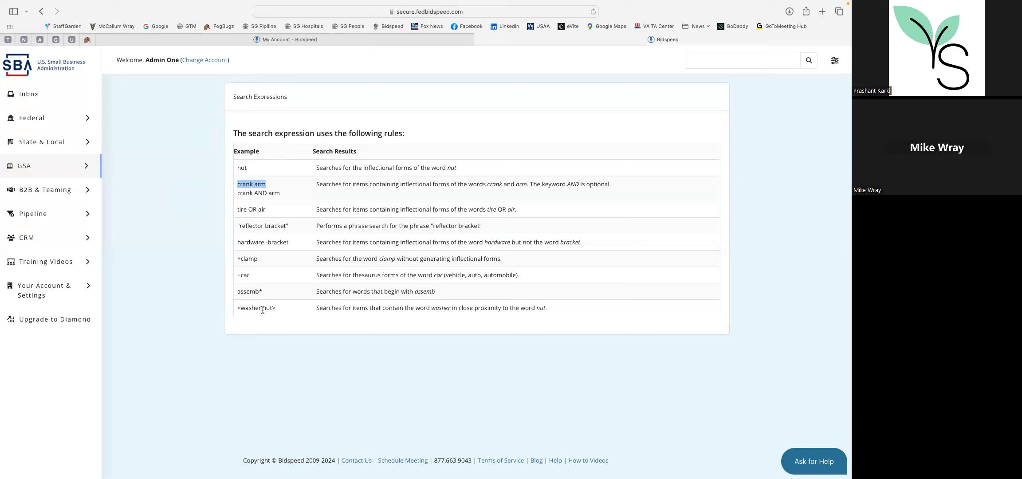
left_click_drag(275, 309, 236, 309)
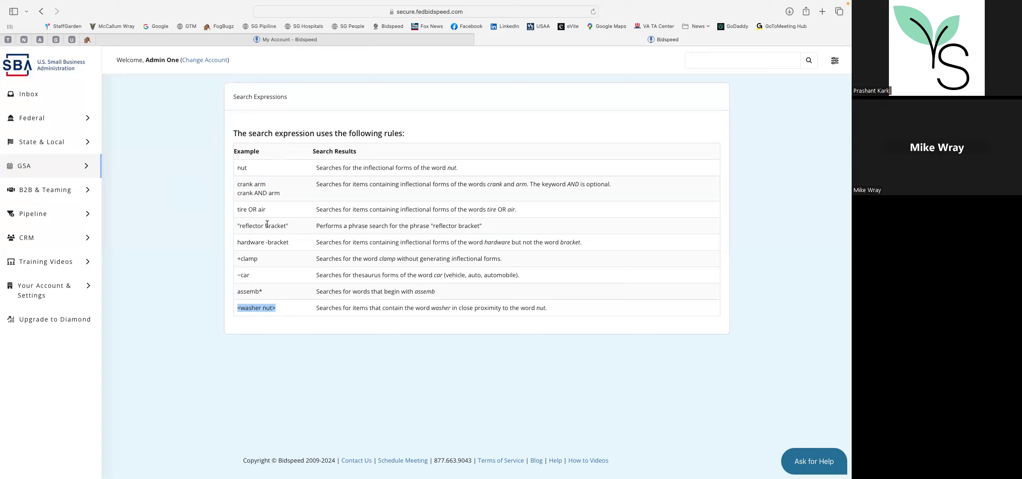
left_click_drag(241, 226, 289, 226)
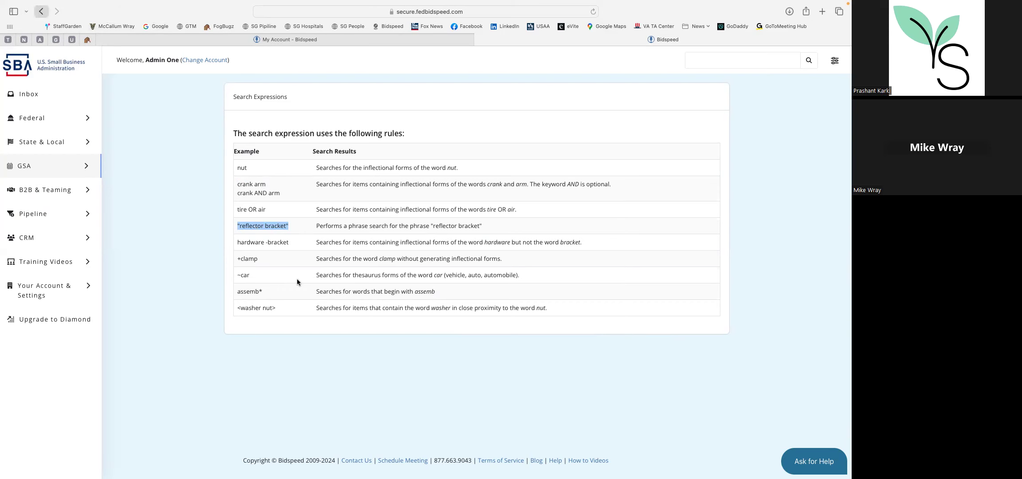
key("super+w")
Step: Return from the account keywords to the list of all state and local bids
scroll(321, 365, "down", 5)
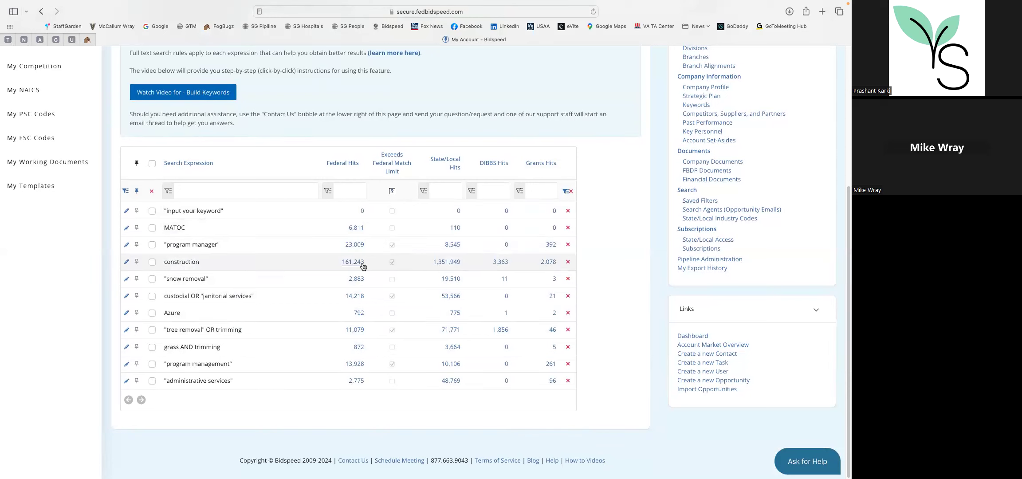
scroll(350, 266, "up", 5)
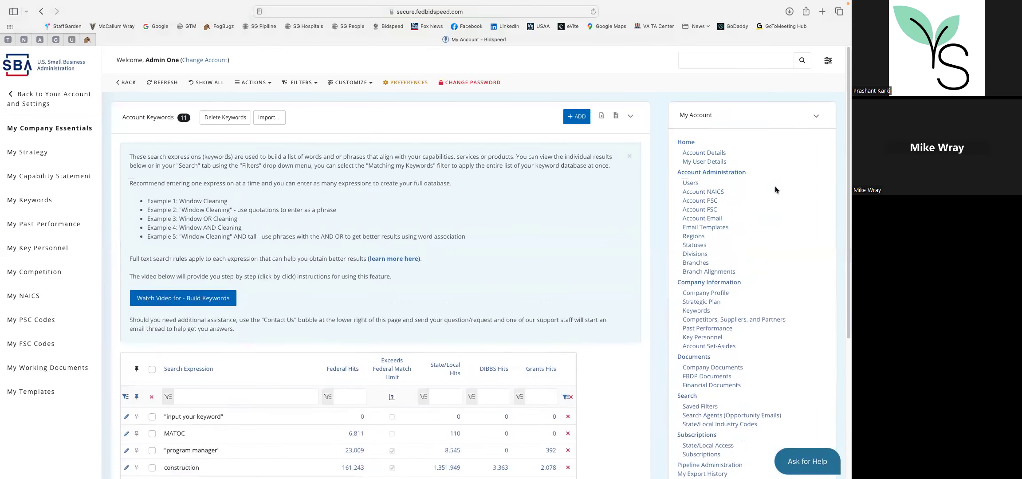
left_click(31, 98)
left_click(33, 98)
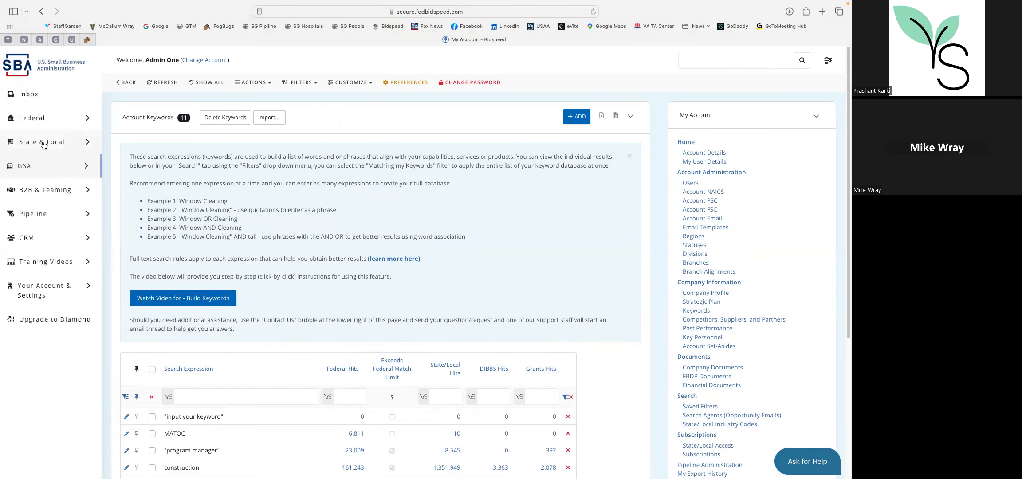
left_click(44, 143)
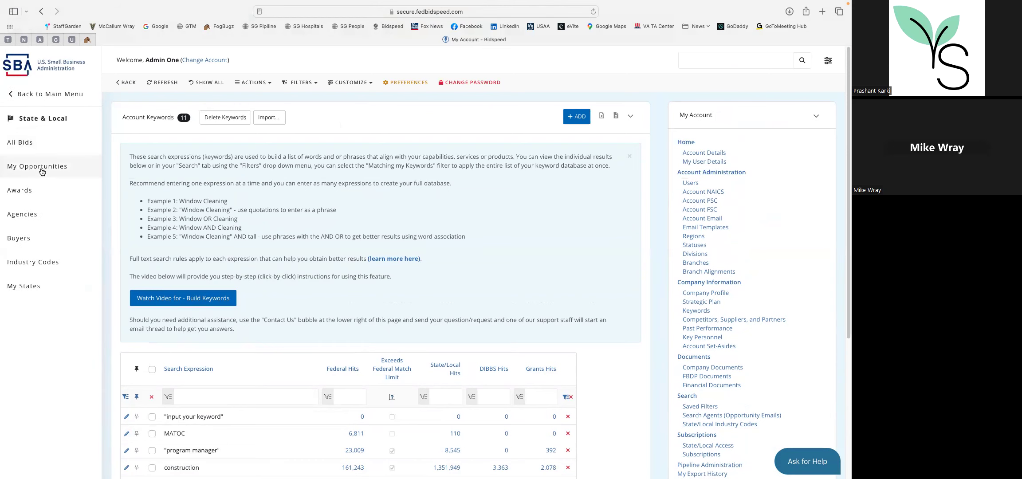
left_click(27, 144)
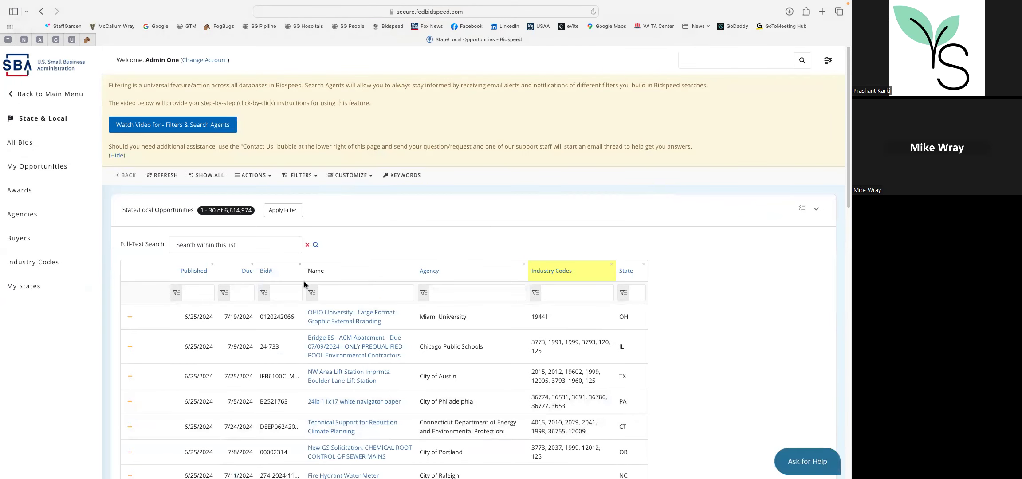
Step: Filter the State/Local Opportunities list by Matching my Keywords and Active Only
left_click(303, 177)
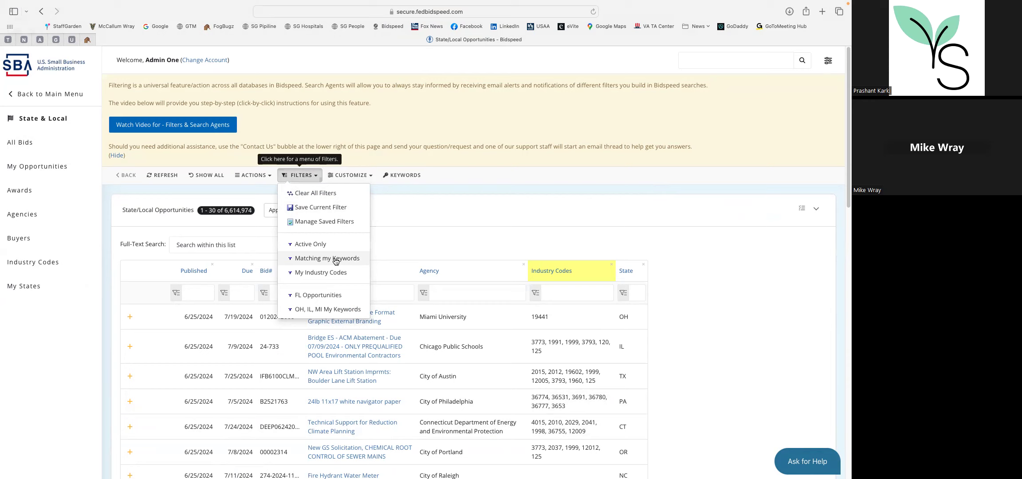
left_click(321, 261)
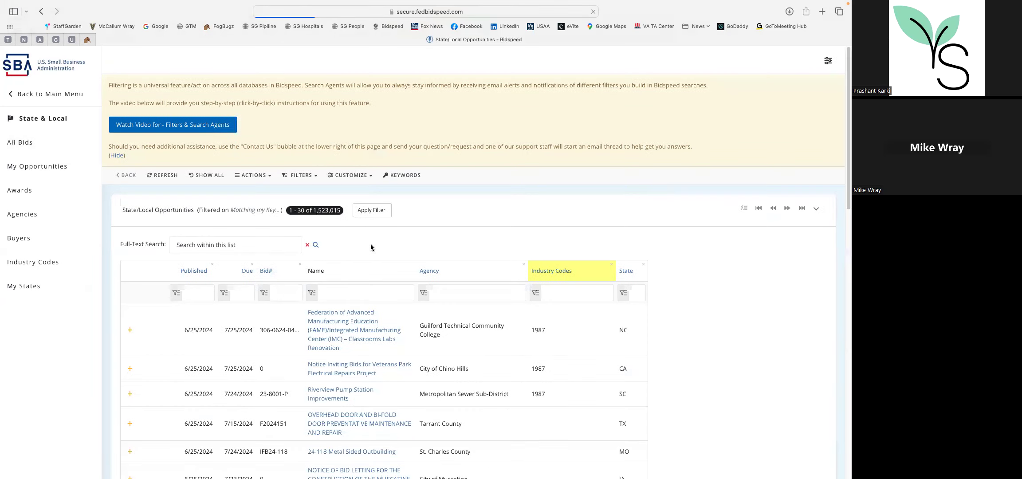
scroll(246, 269, "down", 1)
left_click(244, 268)
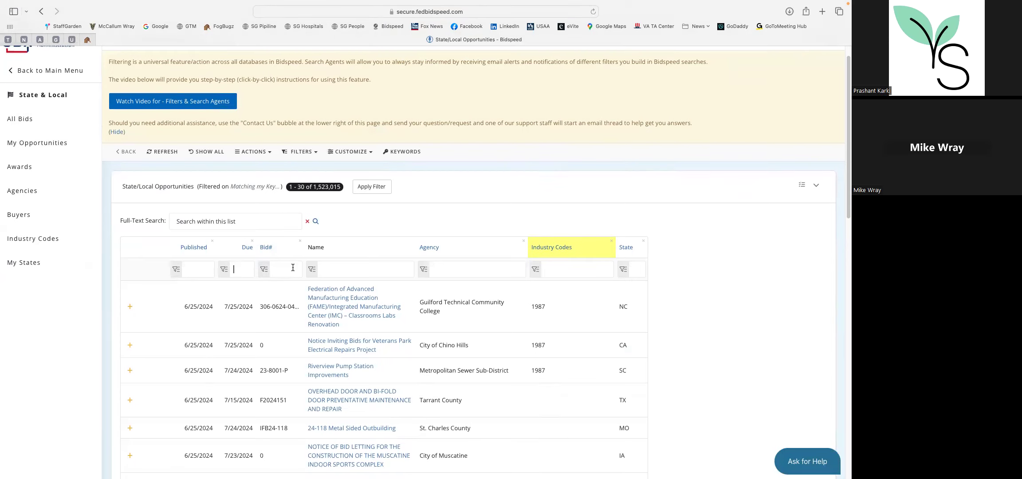
left_click(301, 152)
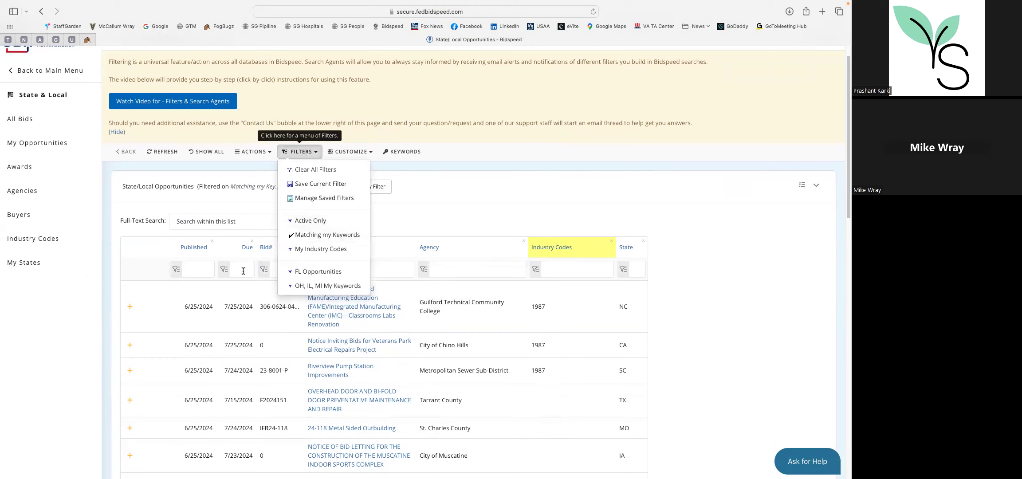
left_click(305, 221)
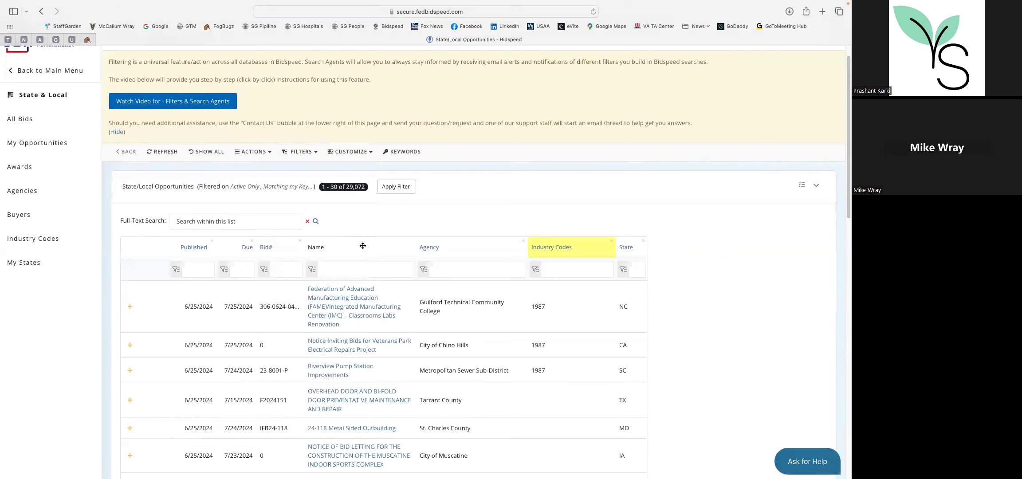
scroll(616, 149, "down", 1)
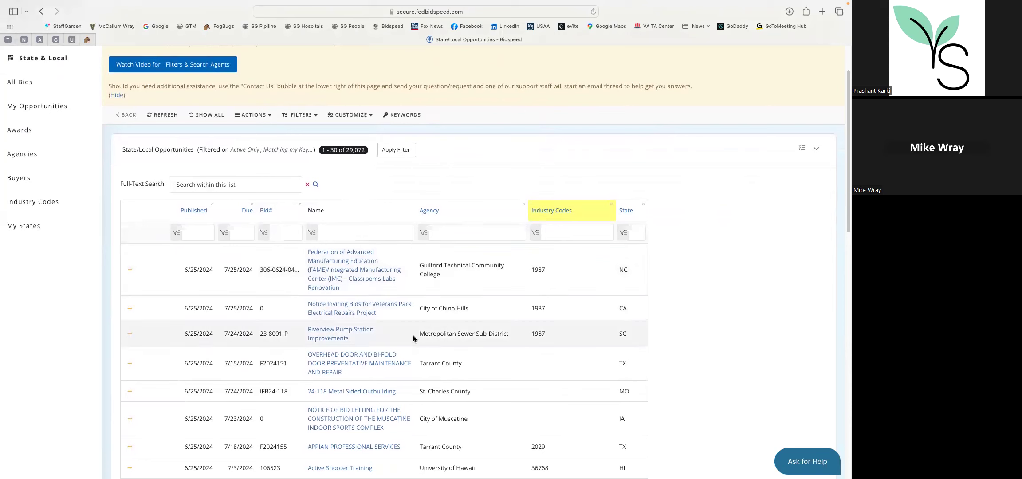
Step: Review the options for saving the current filter, including Add as Inbox, and close them without saving
scroll(343, 234, "up", 2)
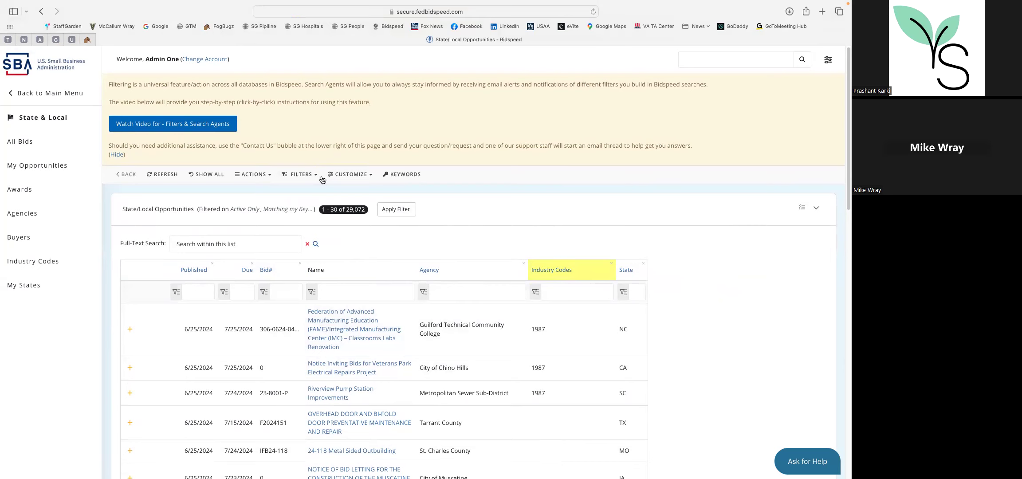
left_click(305, 177)
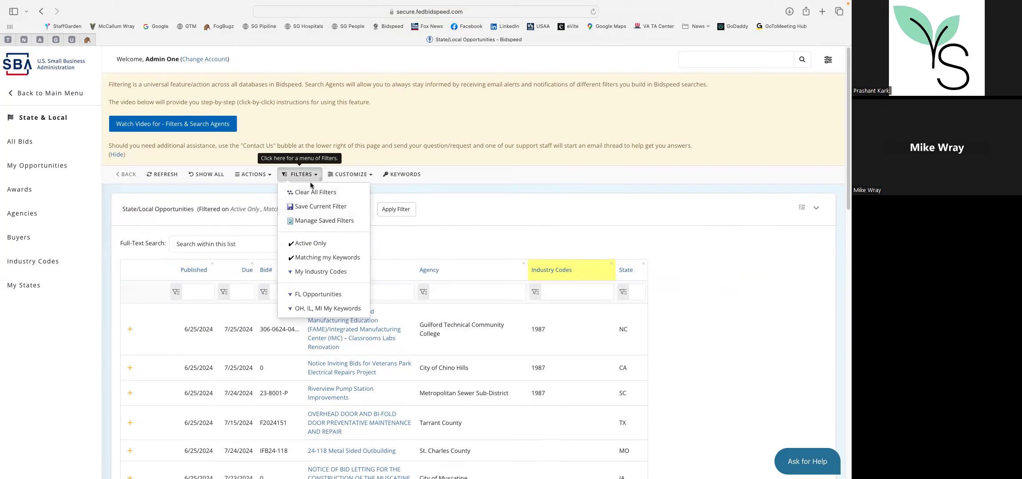
left_click(316, 207)
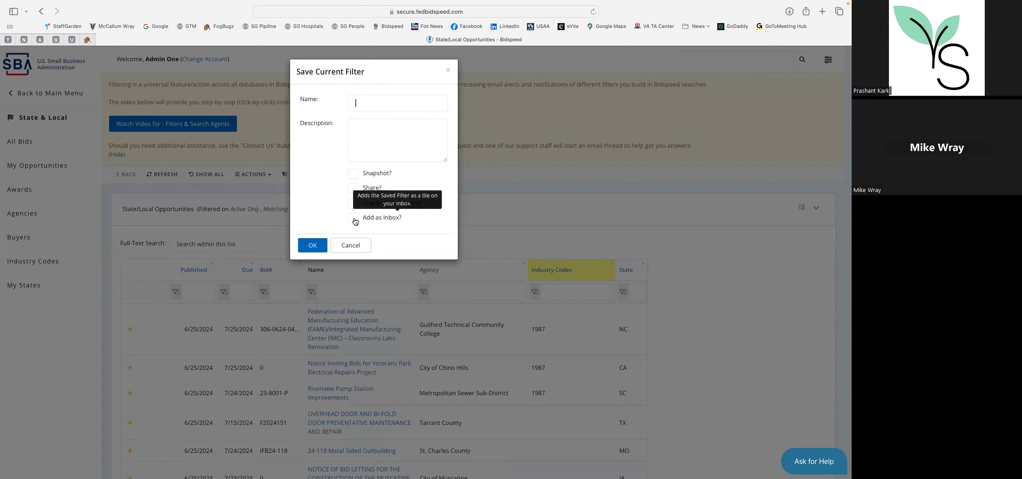
left_click(351, 246)
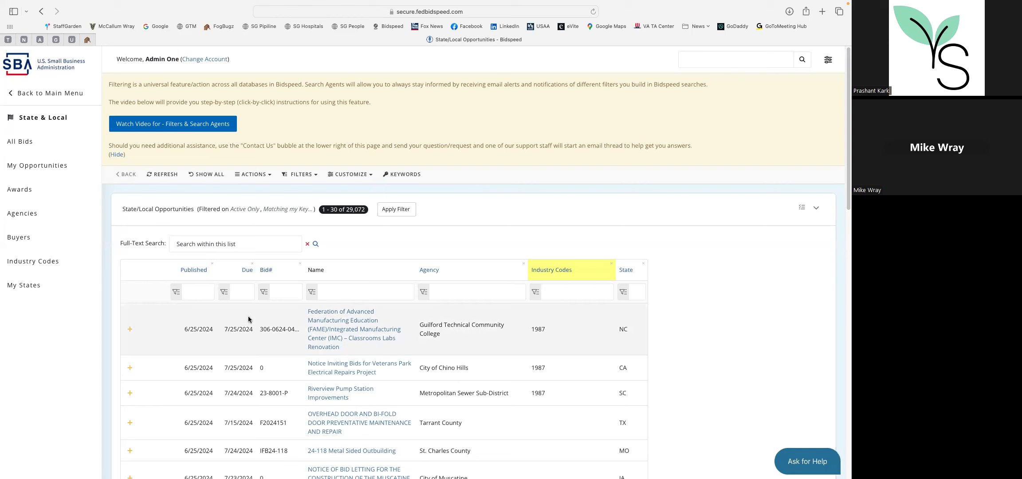
scroll(493, 231, "down", 2)
scroll(265, 274, "up", 1)
scroll(311, 257, "up", 1)
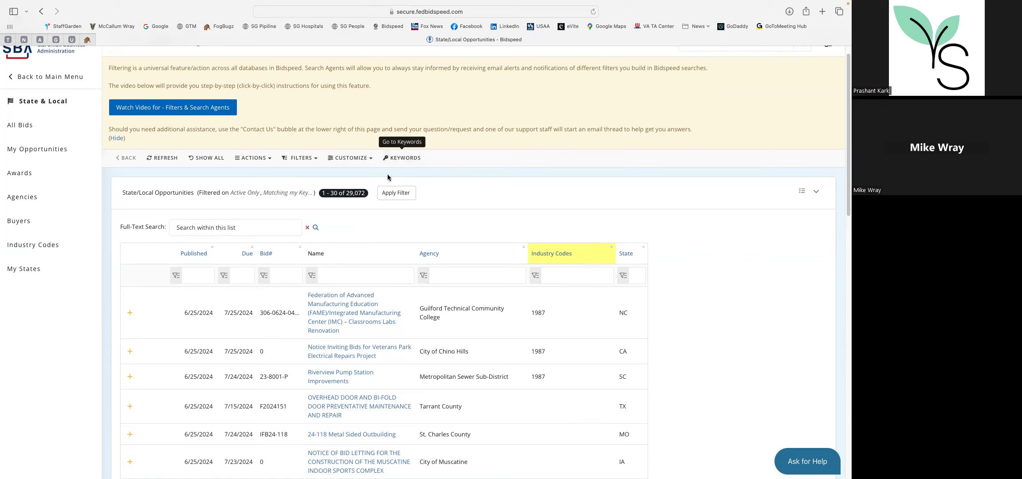
scroll(235, 181, "up", 1)
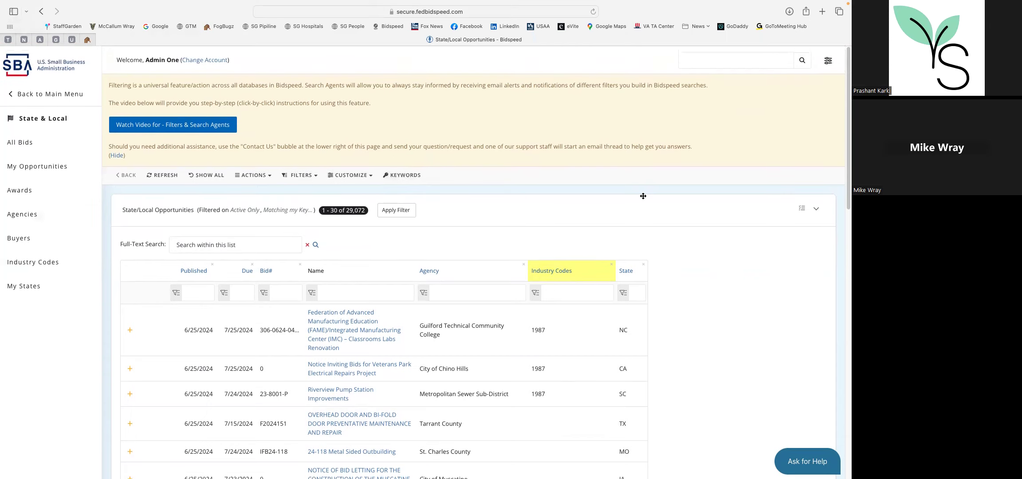